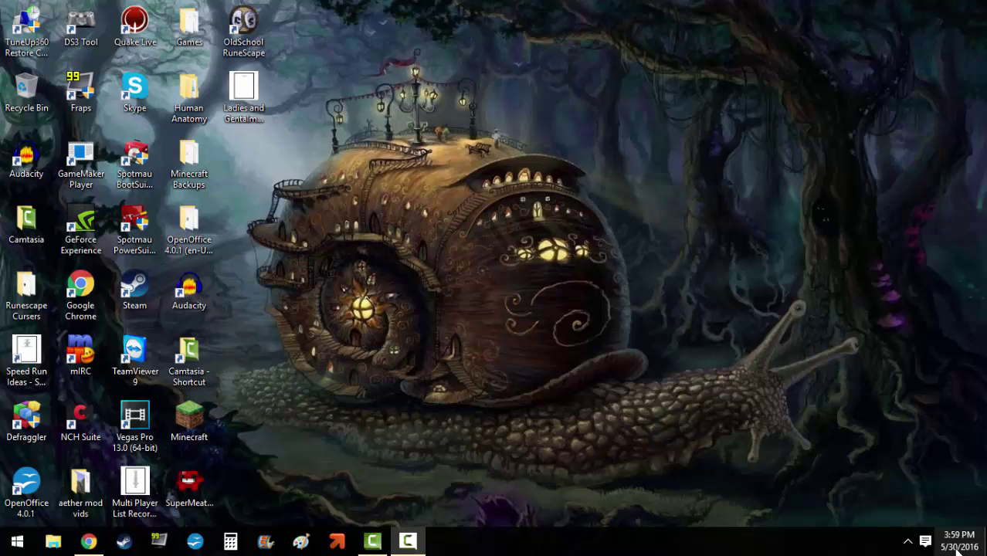
Step: Bring Chrome forward and scroll the littleMaidMob forum thread to its littleMaidMobX and EBlib download cards
{"action": "mouse_move", "coordinate": [967, 553]}
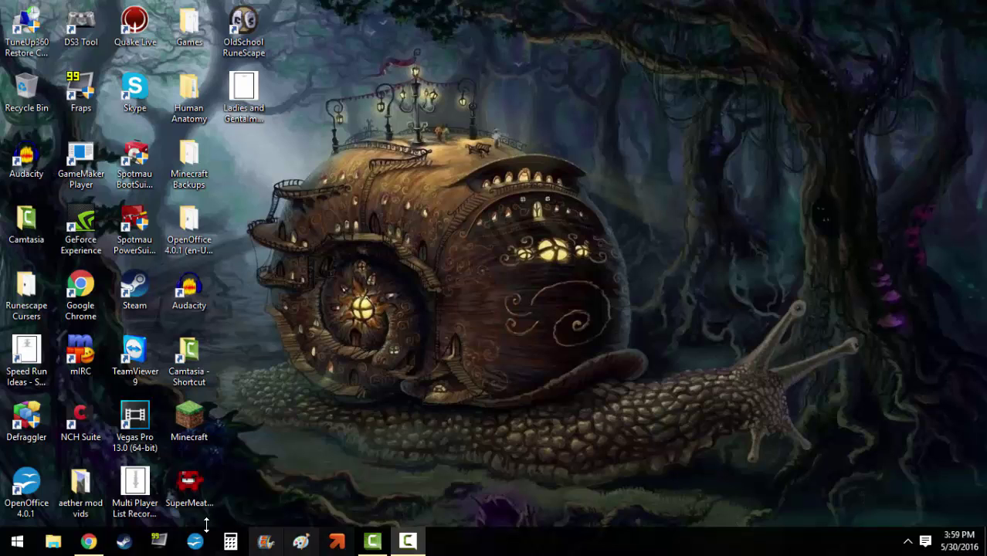
{"action": "left_click", "coordinate": [89, 541]}
{"action": "left_click", "coordinate": [56, 8]}
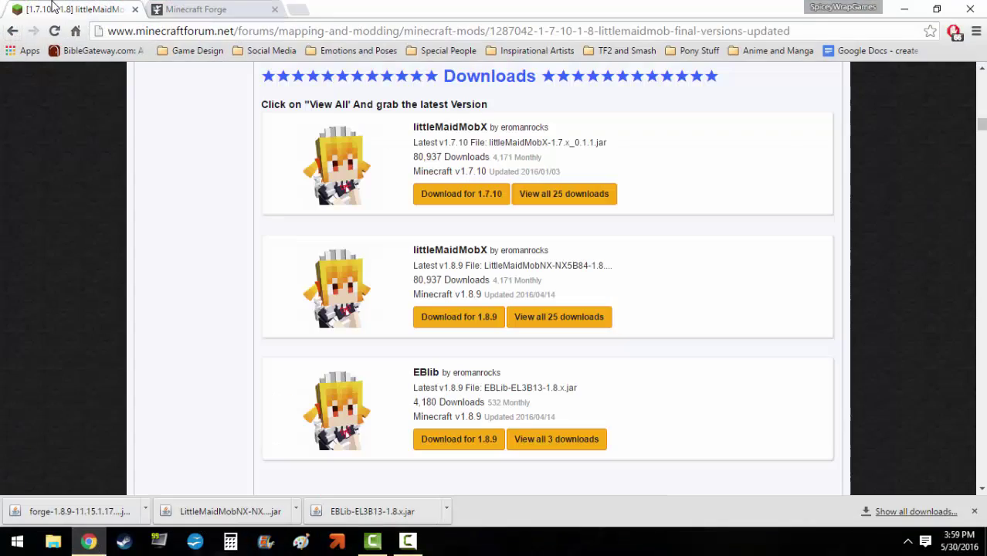
{"action": "left_click", "coordinate": [763, 343]}
{"action": "scroll", "coordinate": [763, 343], "scroll_direction": "up", "scroll_amount": 8}
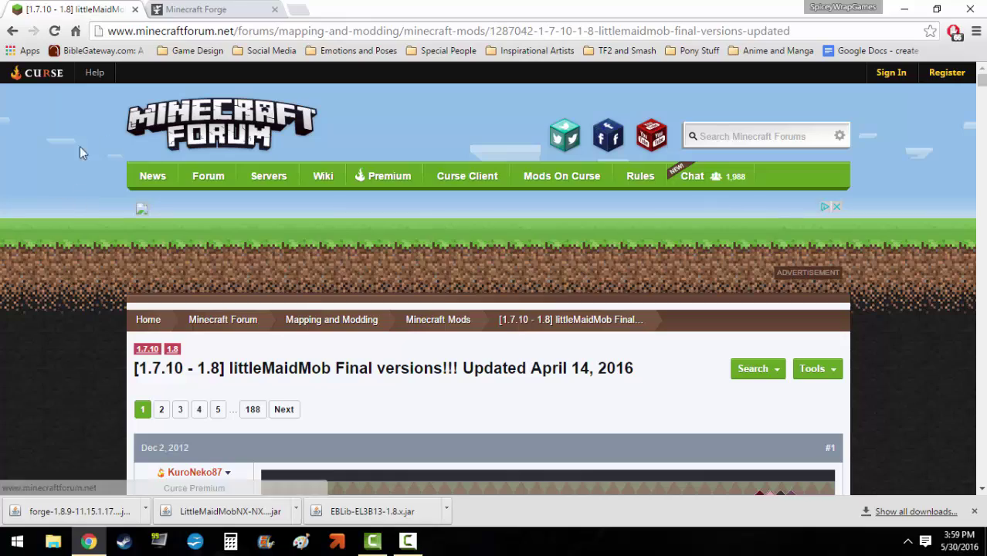
{"action": "scroll", "coordinate": [62, 181], "scroll_direction": "down", "scroll_amount": 3}
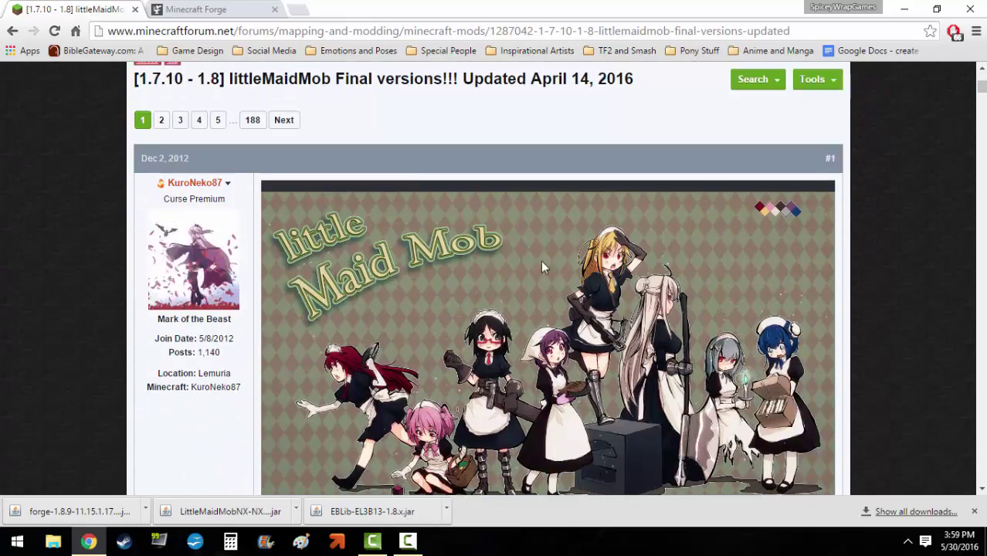
{"action": "scroll", "coordinate": [198, 309], "scroll_direction": "down", "scroll_amount": 3}
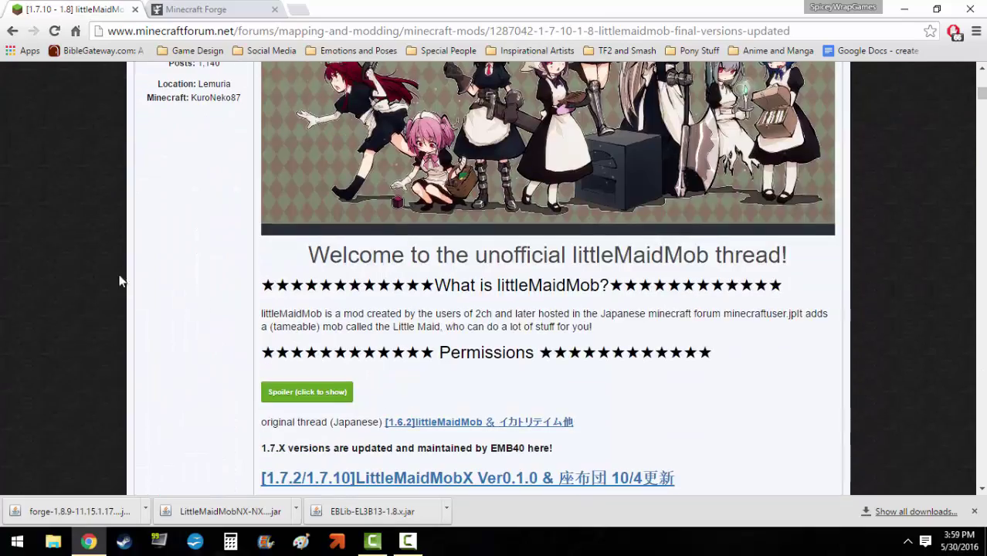
{"action": "scroll", "coordinate": [119, 276], "scroll_direction": "up", "scroll_amount": 6}
{"action": "scroll", "coordinate": [119, 279], "scroll_direction": "down", "scroll_amount": 10}
{"action": "scroll", "coordinate": [119, 282], "scroll_direction": "down", "scroll_amount": 10}
{"action": "scroll", "coordinate": [140, 287], "scroll_direction": "up", "scroll_amount": 2}
{"action": "scroll", "coordinate": [139, 309], "scroll_direction": "down", "scroll_amount": 2}
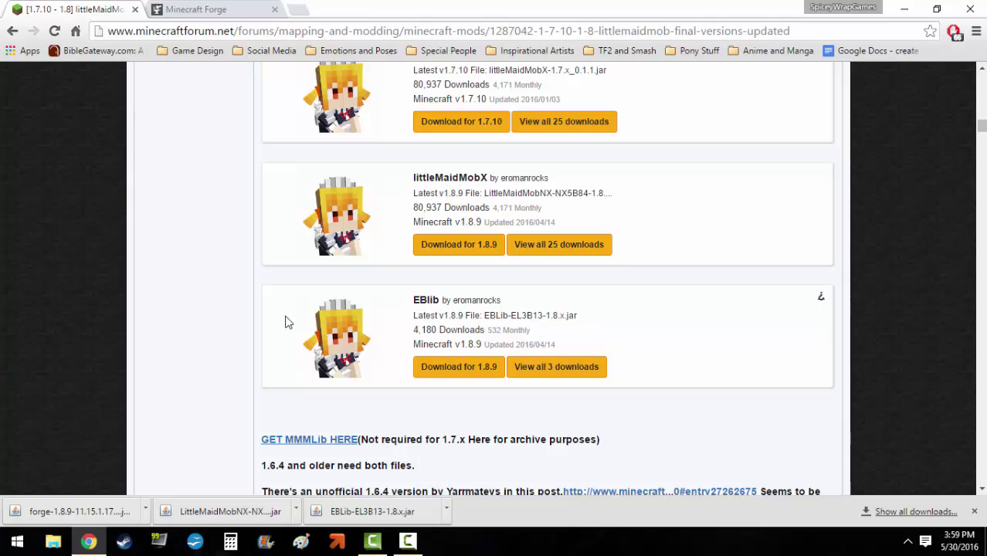
{"action": "scroll", "coordinate": [209, 289], "scroll_direction": "up", "scroll_amount": 1}
Step: Check the Minecraft Forge download page, then return to the forum thread
{"action": "left_click", "coordinate": [164, 6]}
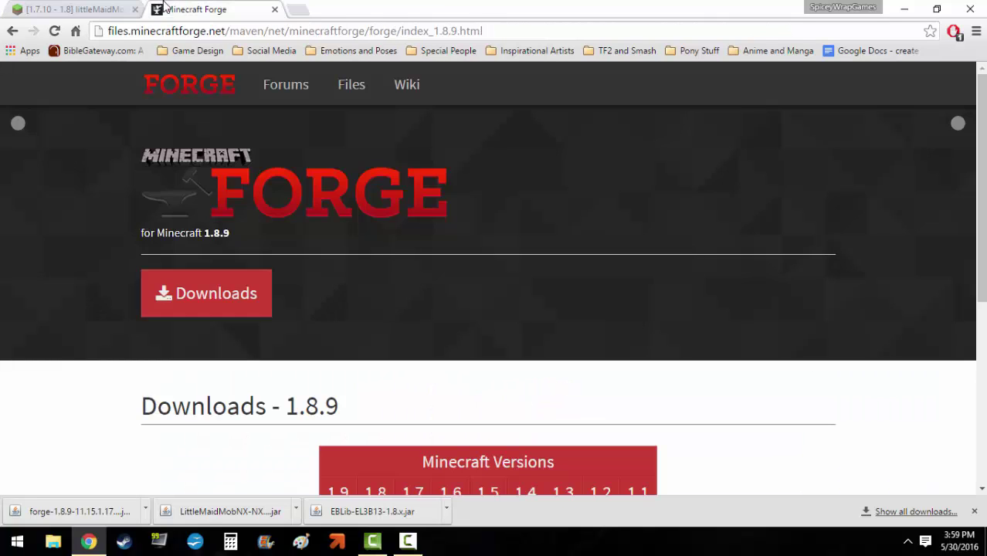
{"action": "scroll", "coordinate": [92, 193], "scroll_direction": "down", "scroll_amount": 3}
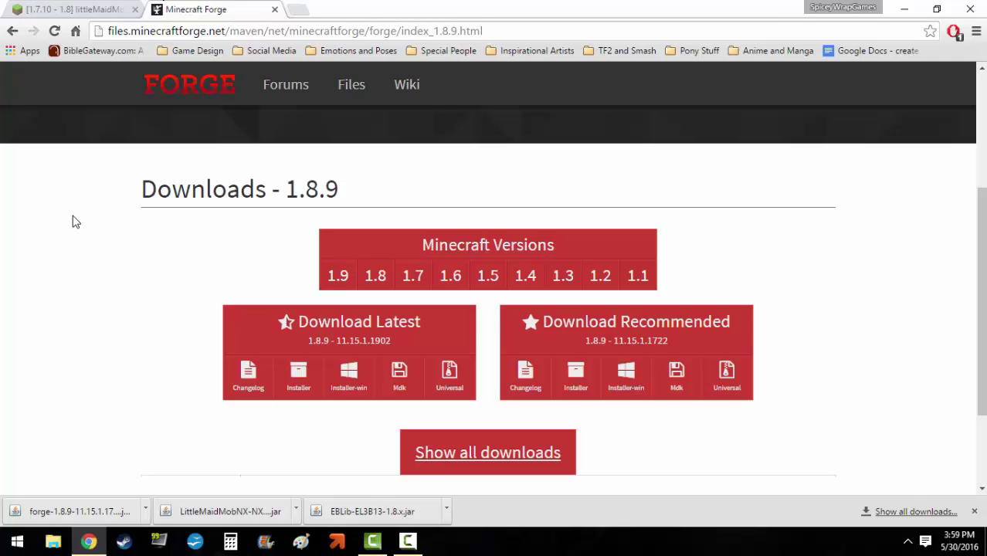
{"action": "left_click", "coordinate": [77, 9]}
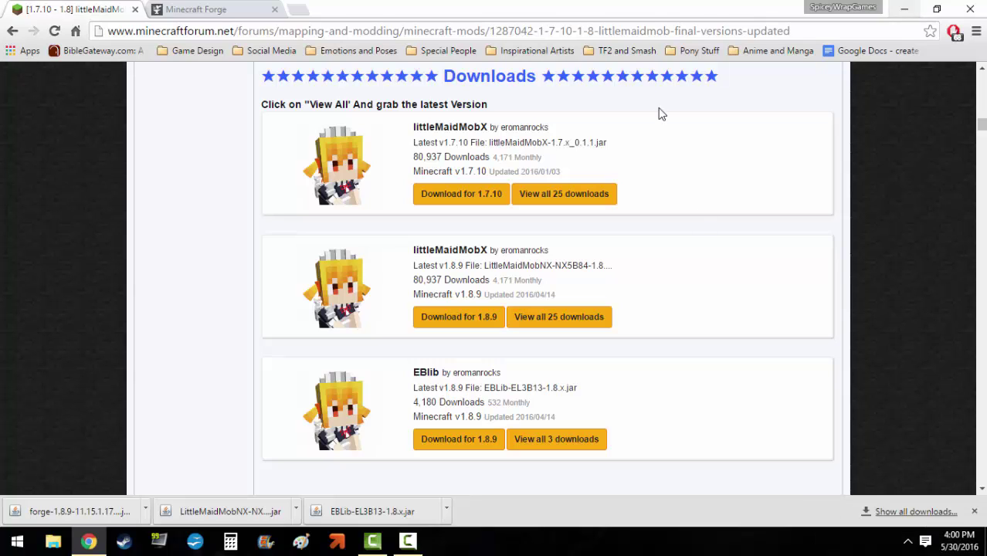
Step: Minimize Chrome, exit Steam from the taskbar, and dismiss the Steam raffle notification
{"action": "left_click", "coordinate": [900, 11]}
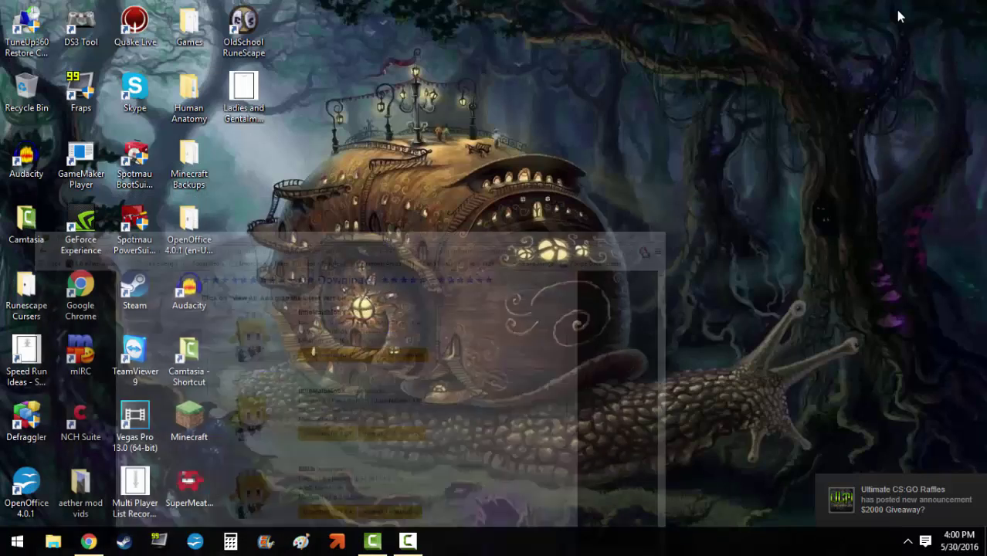
{"action": "right_click", "coordinate": [124, 542]}
{"action": "left_click", "coordinate": [94, 456]}
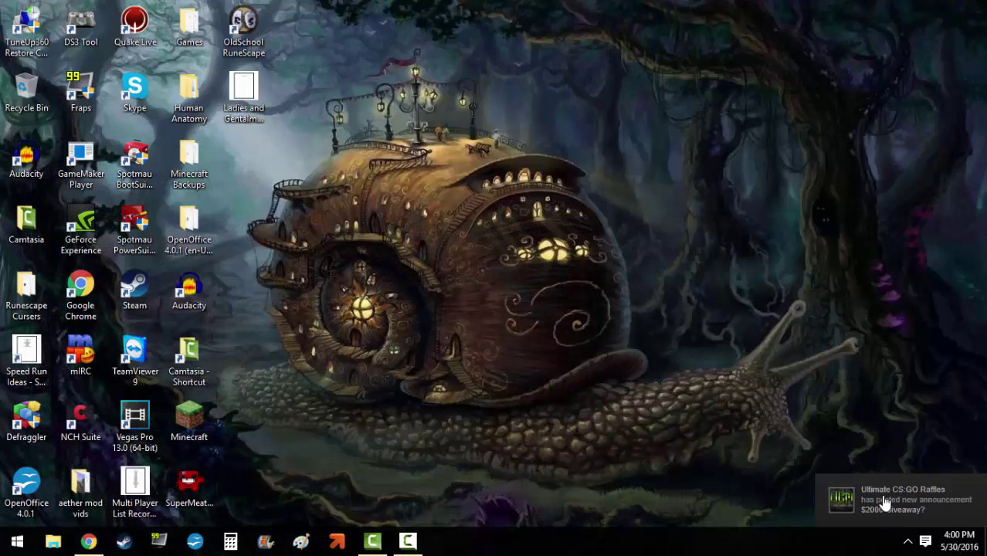
{"action": "left_click", "coordinate": [960, 481]}
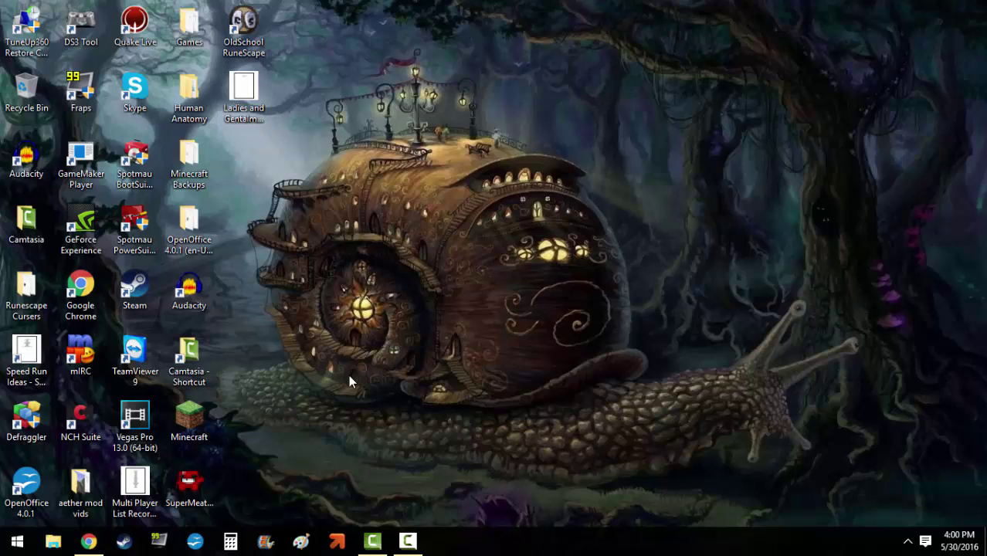
Step: Launch Minecraft Launcher and open the forge profile's game directory, .minecraft, in File Explorer
{"action": "double_click", "coordinate": [197, 434]}
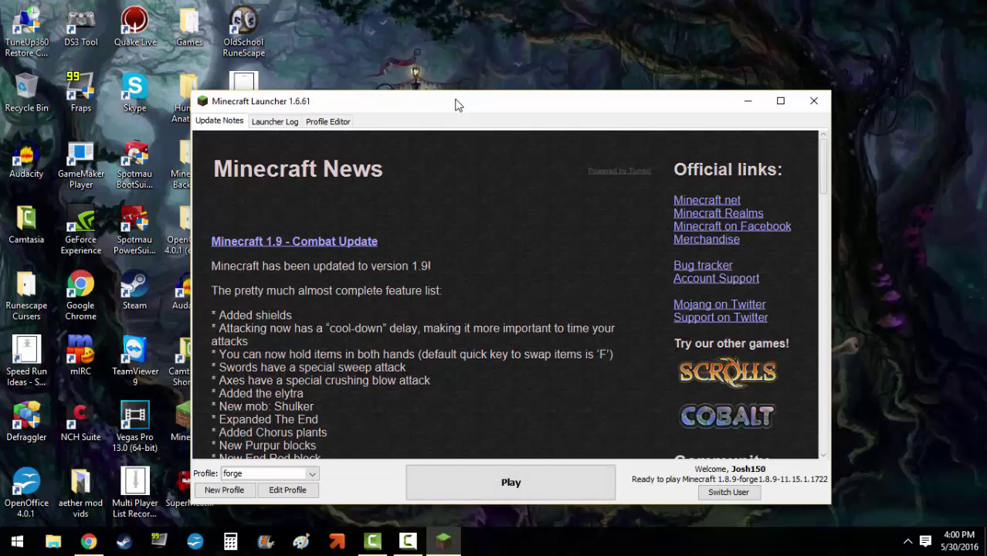
{"action": "left_click", "coordinate": [279, 491]}
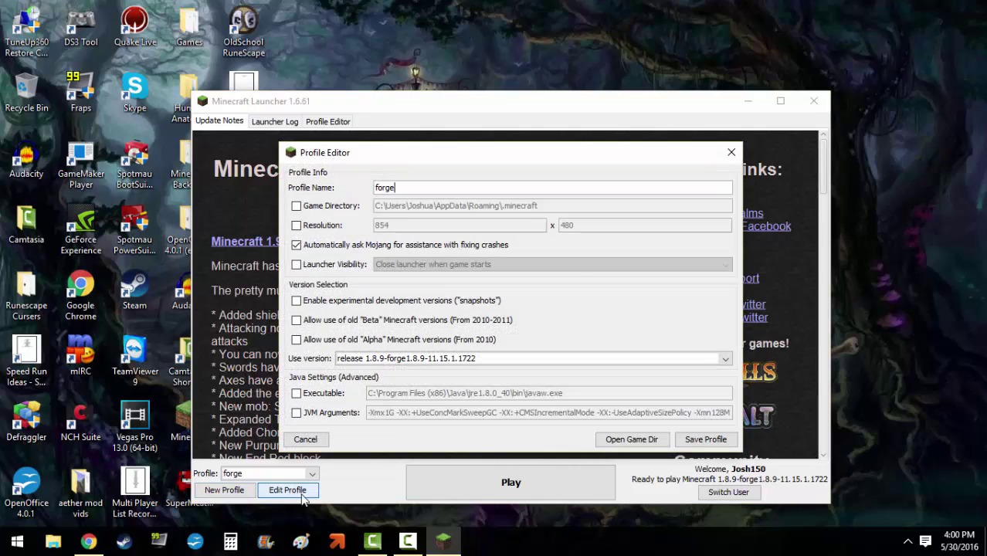
{"action": "left_click", "coordinate": [657, 442]}
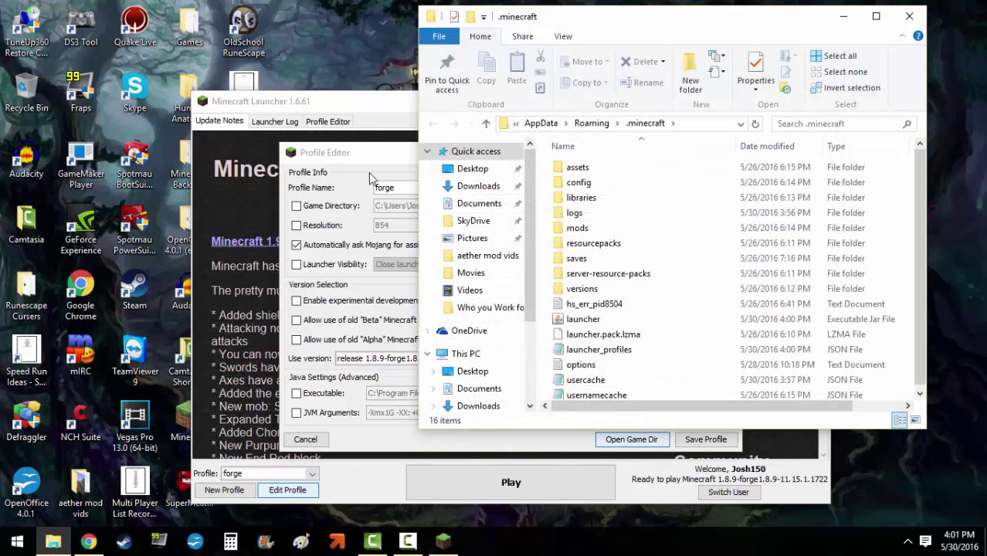
Step: Compare the .minecraft folder with the forge profile settings, then close the Profile Editor
{"action": "left_click", "coordinate": [347, 153]}
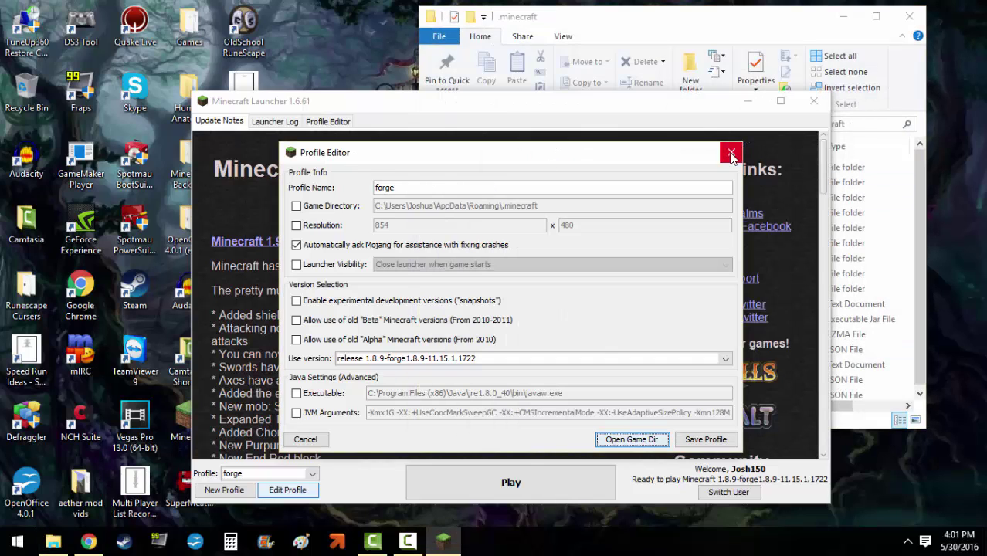
{"action": "left_click", "coordinate": [738, 32]}
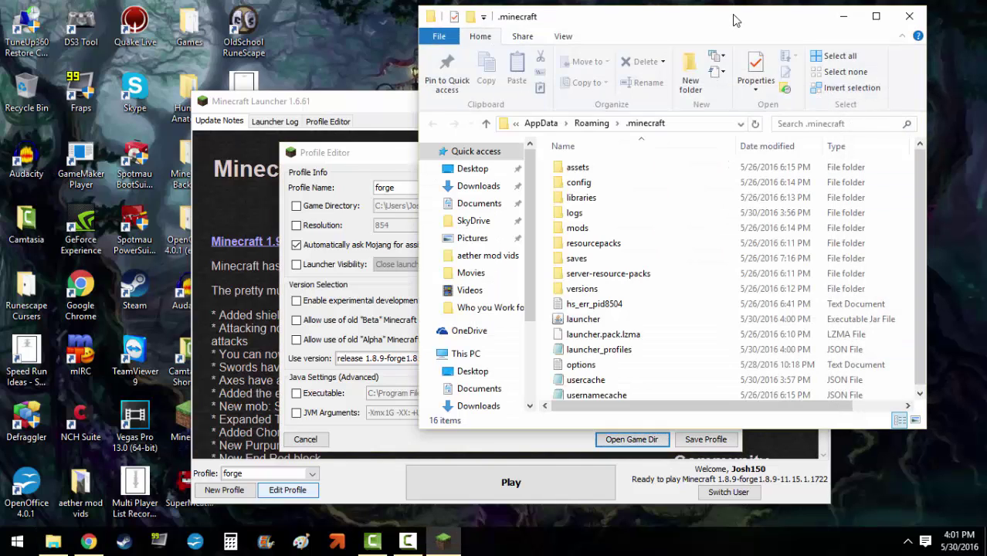
{"action": "left_click", "coordinate": [396, 156]}
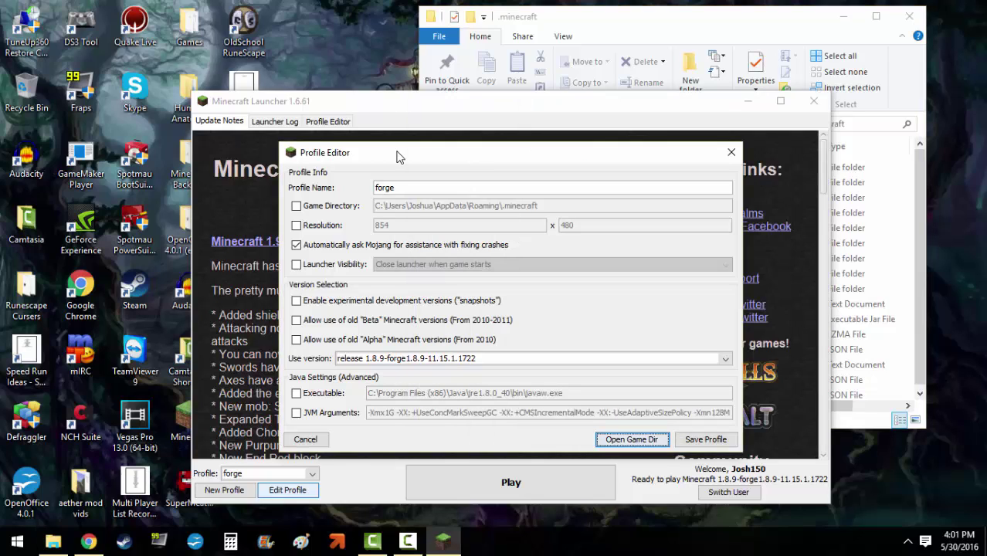
{"action": "left_click", "coordinate": [574, 34]}
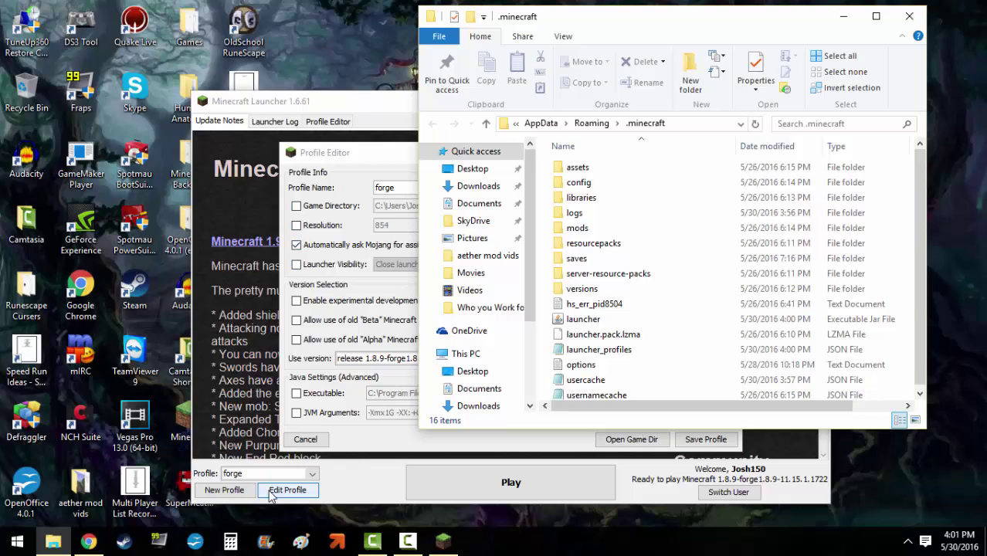
{"action": "left_click", "coordinate": [344, 155]}
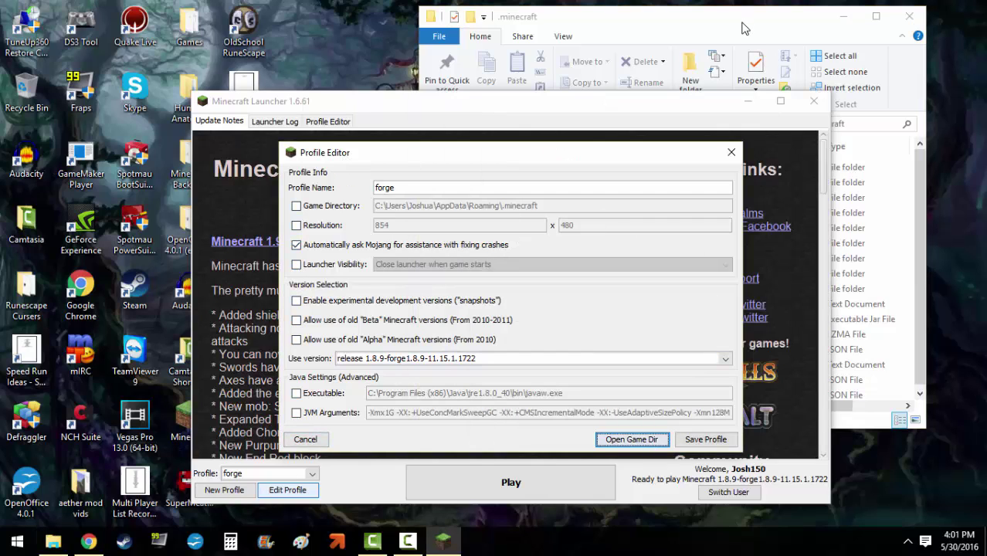
{"action": "left_click", "coordinate": [742, 29]}
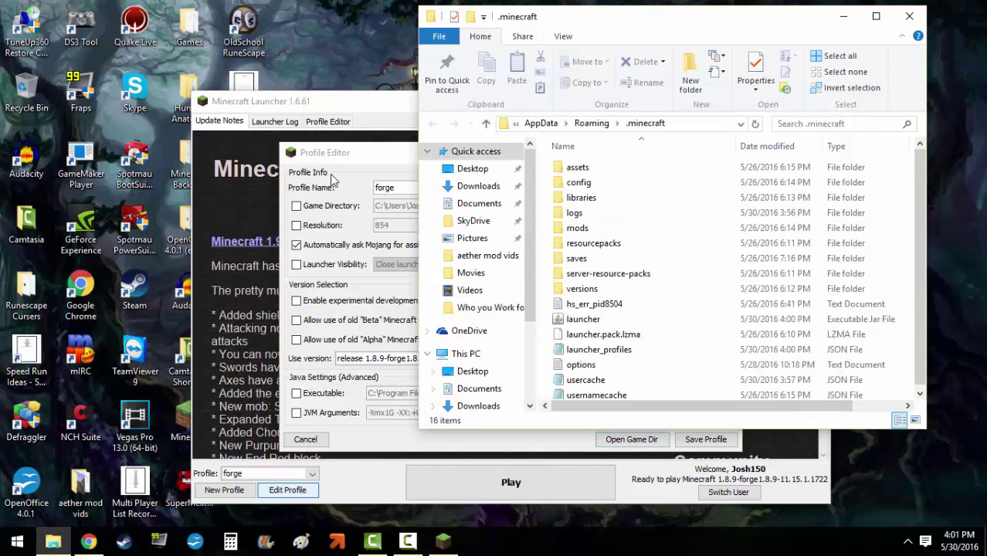
{"action": "left_click", "coordinate": [366, 159]}
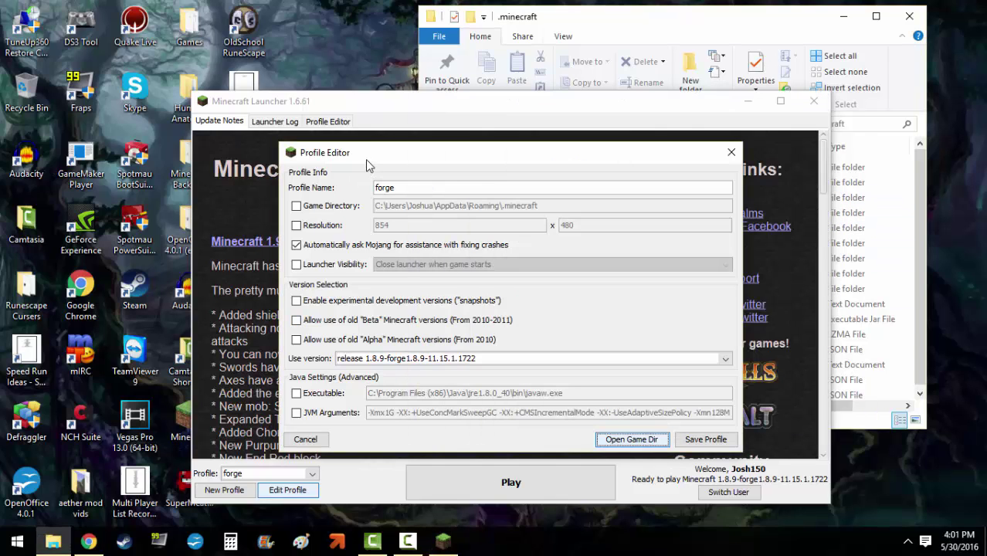
{"action": "left_click", "coordinate": [732, 153]}
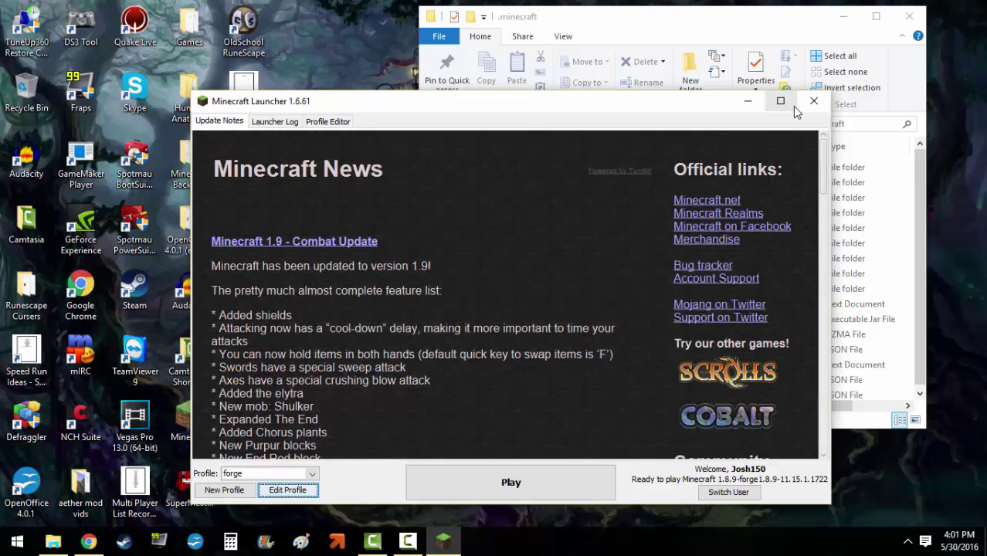
Step: Close the launcher and delete the two Forge installer files from the Minecraft Backups folder
{"action": "left_click", "coordinate": [814, 100]}
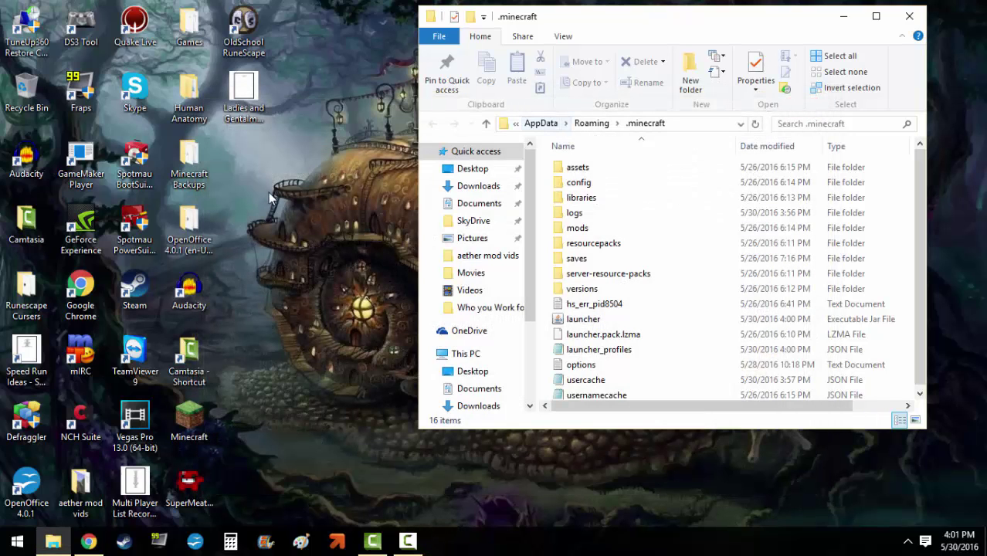
{"action": "double_click", "coordinate": [193, 168]}
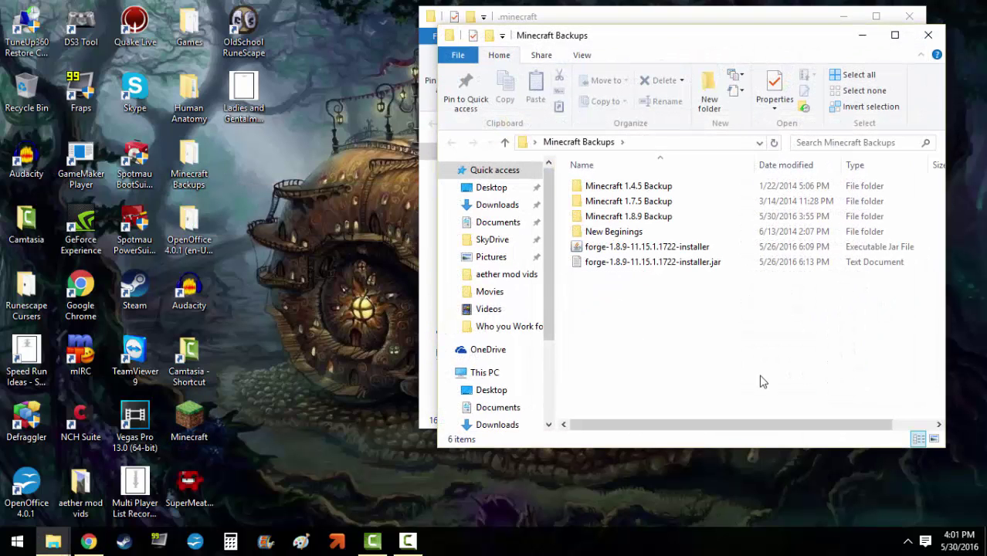
{"action": "double_click", "coordinate": [614, 217]}
{"action": "left_click", "coordinate": [453, 142]}
{"action": "left_click_drag", "start_coordinate": [685, 328], "coordinate": [617, 245]}
{"action": "left_click_drag", "start_coordinate": [618, 246], "coordinate": [31, 89]}
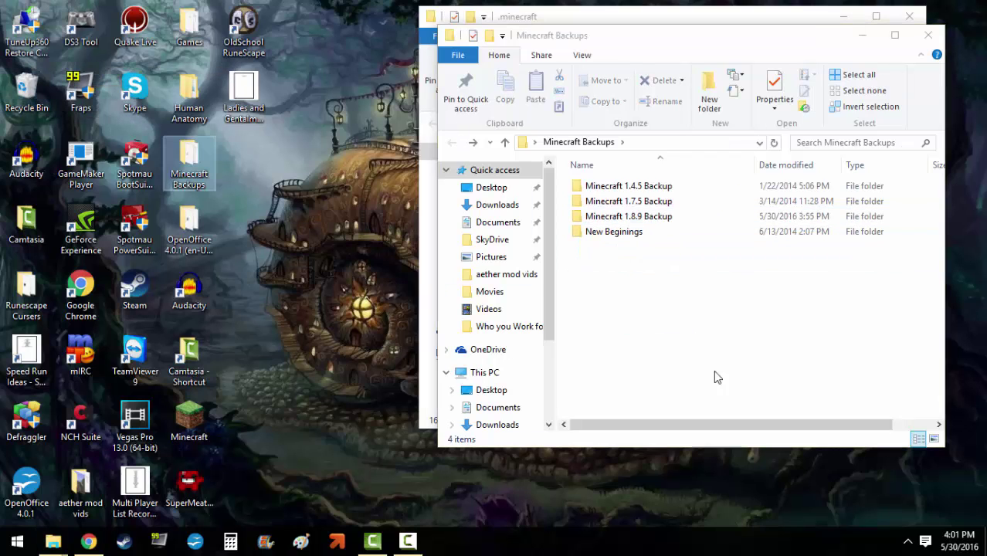
Step: Move all 16 items from .minecraft into the empty Minecraft 1.8.9 Backup folder
{"action": "double_click", "coordinate": [676, 221]}
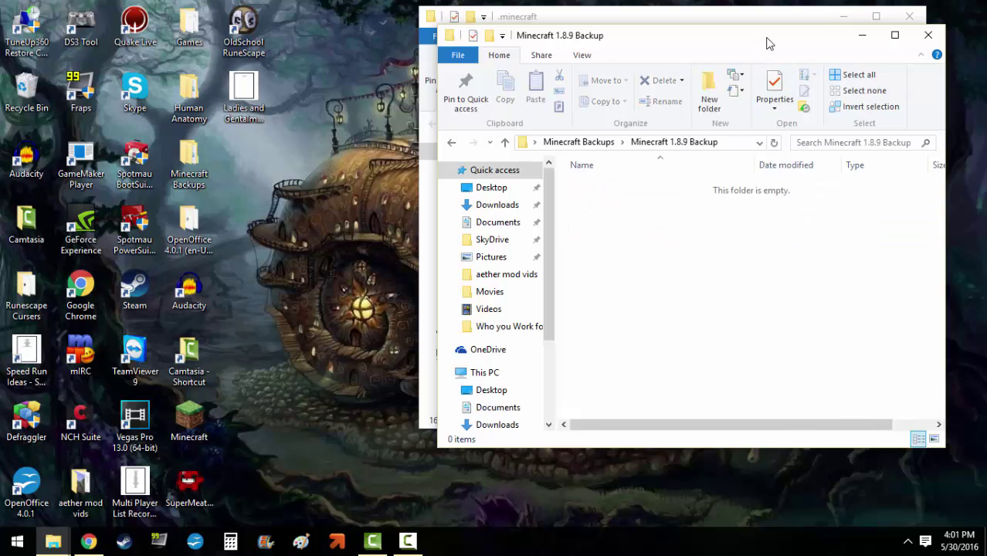
{"action": "left_click_drag", "start_coordinate": [769, 39], "coordinate": [389, 38]}
{"action": "left_click_drag", "start_coordinate": [606, 28], "coordinate": [727, 44]}
{"action": "left_click_drag", "start_coordinate": [675, 179], "coordinate": [797, 398]}
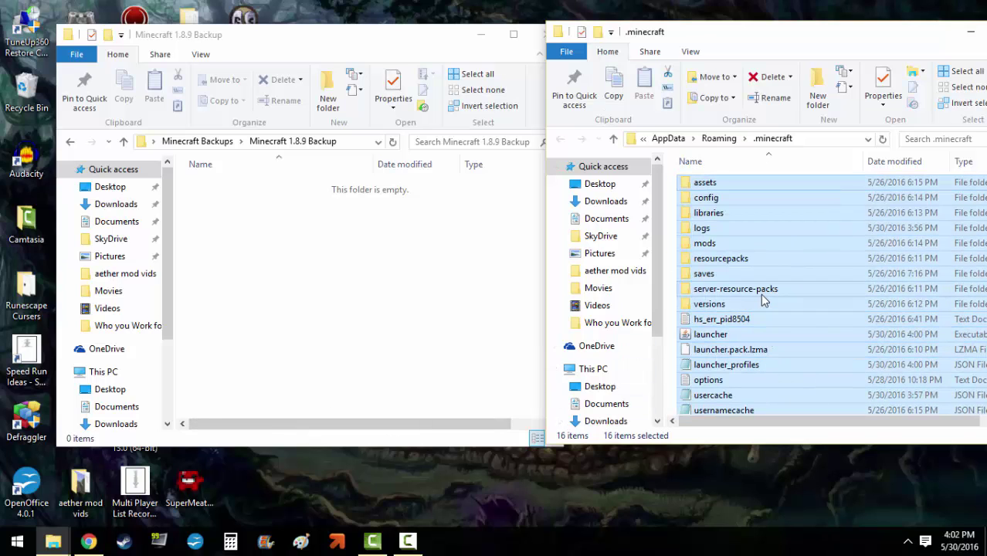
{"action": "left_click_drag", "start_coordinate": [759, 272], "coordinate": [341, 297]}
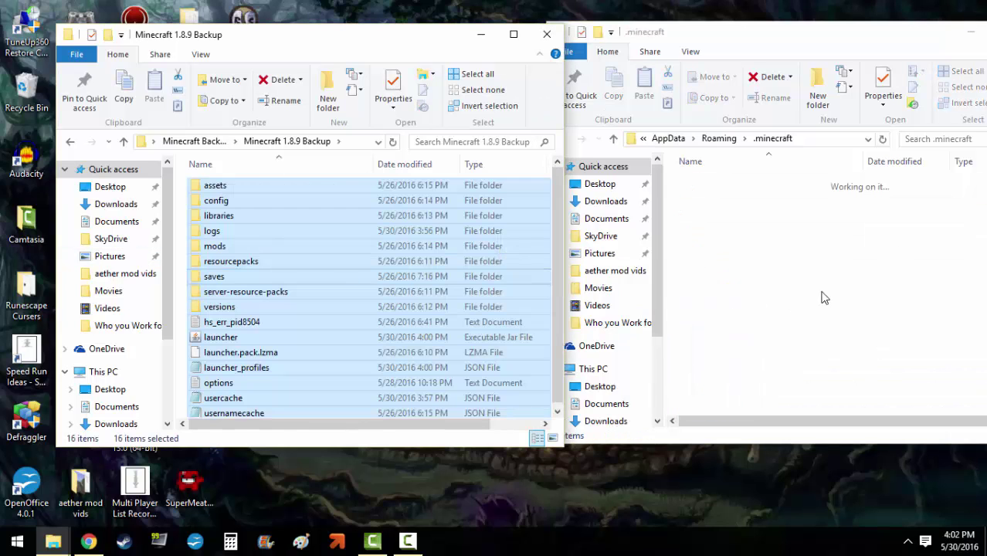
Step: Minimize the .minecraft window and close the Minecraft 1.8.9 Backup folder
{"action": "left_click", "coordinate": [803, 262]}
{"action": "left_click", "coordinate": [428, 43]}
{"action": "left_click", "coordinate": [810, 49]}
{"action": "double_click", "coordinate": [757, 41]}
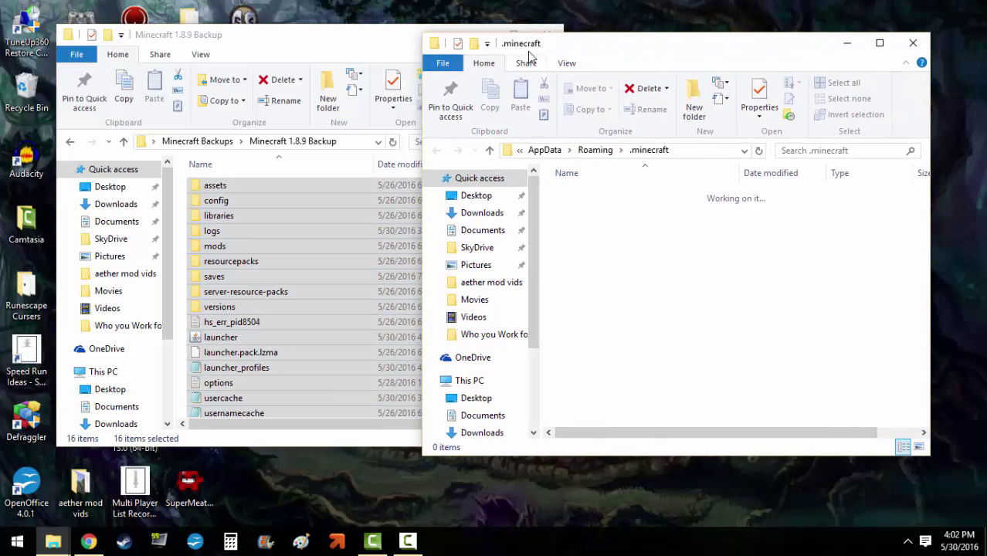
{"action": "left_click", "coordinate": [847, 43]}
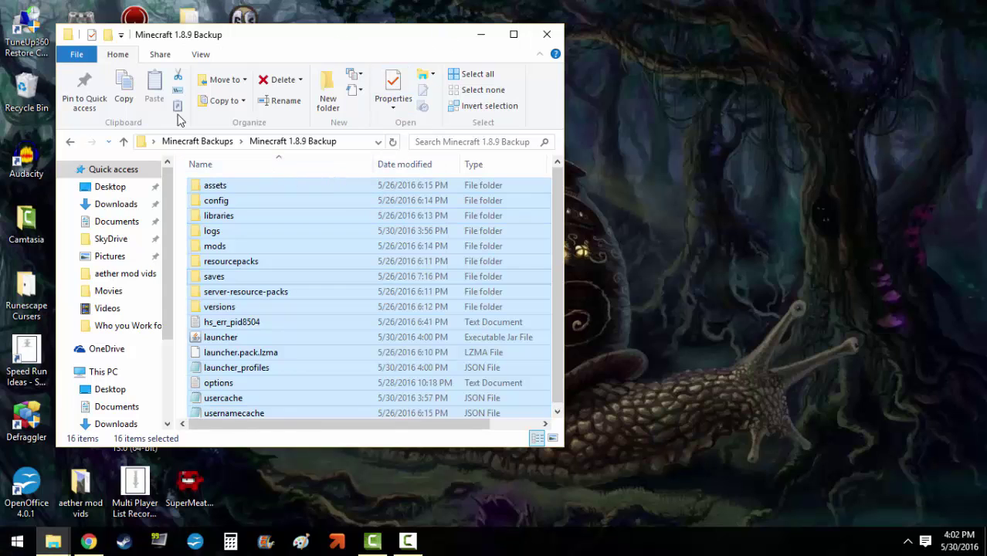
{"action": "left_click", "coordinate": [681, 217]}
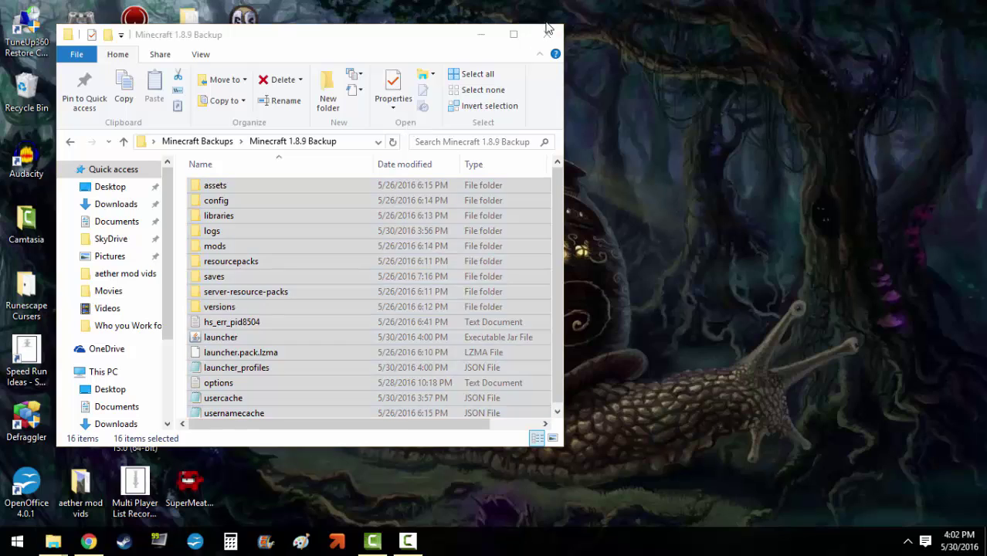
{"action": "left_click", "coordinate": [547, 34]}
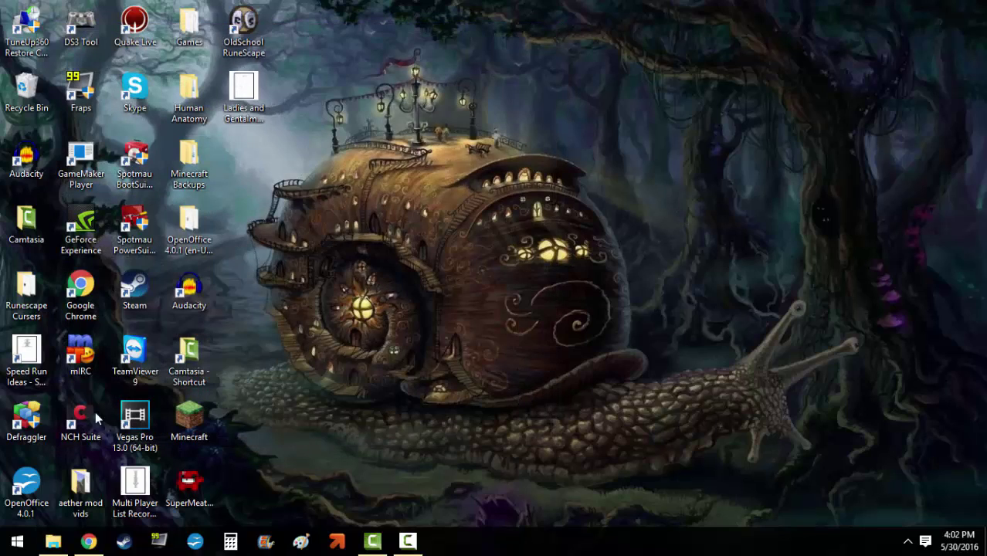
Step: Download the recommended Forge 1.8.9 installer (11.15.1.1722), skipping the AdFoc.us ad and keeping the file
{"action": "mouse_move", "coordinate": [89, 541]}
{"action": "left_click", "coordinate": [89, 483]}
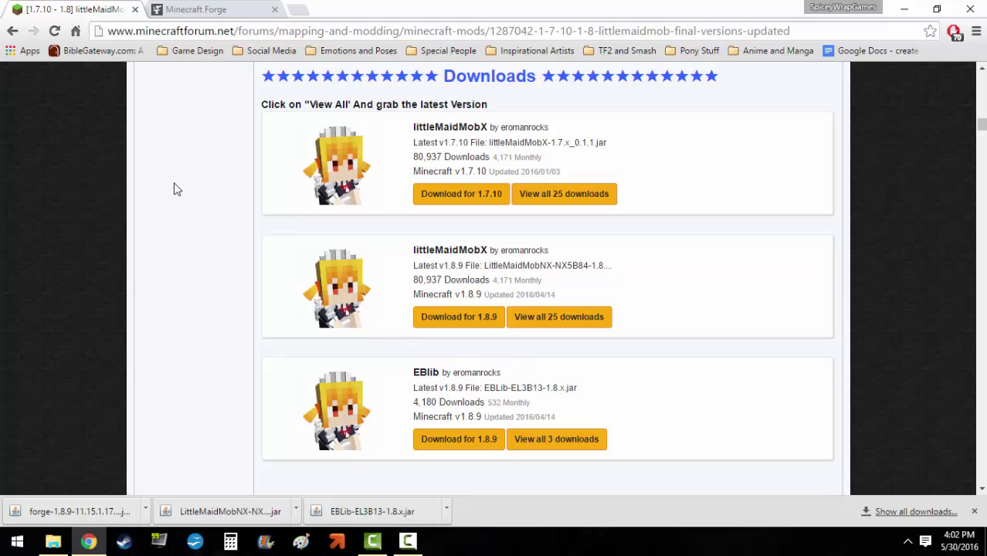
{"action": "scroll", "coordinate": [195, 303], "scroll_direction": "up", "scroll_amount": 15}
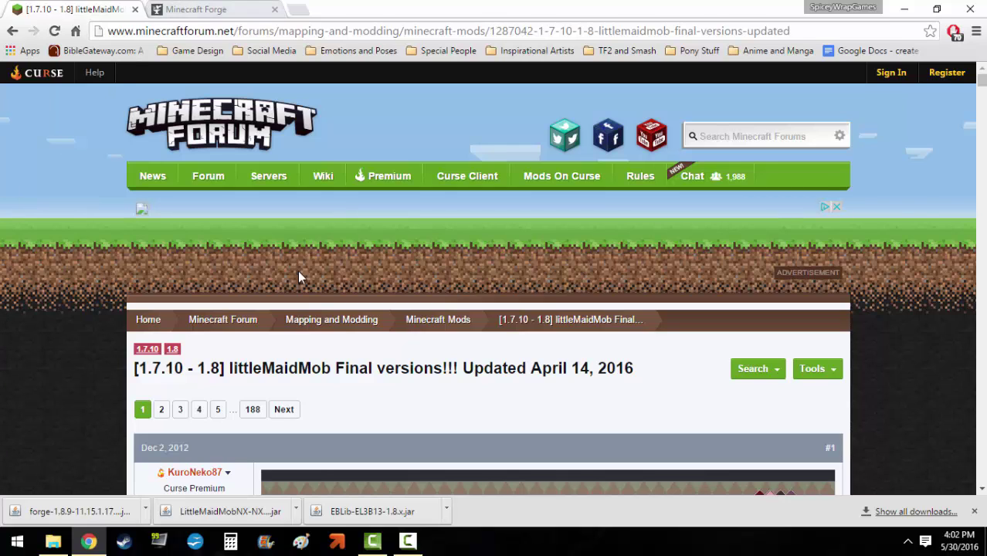
{"action": "left_click", "coordinate": [226, 8]}
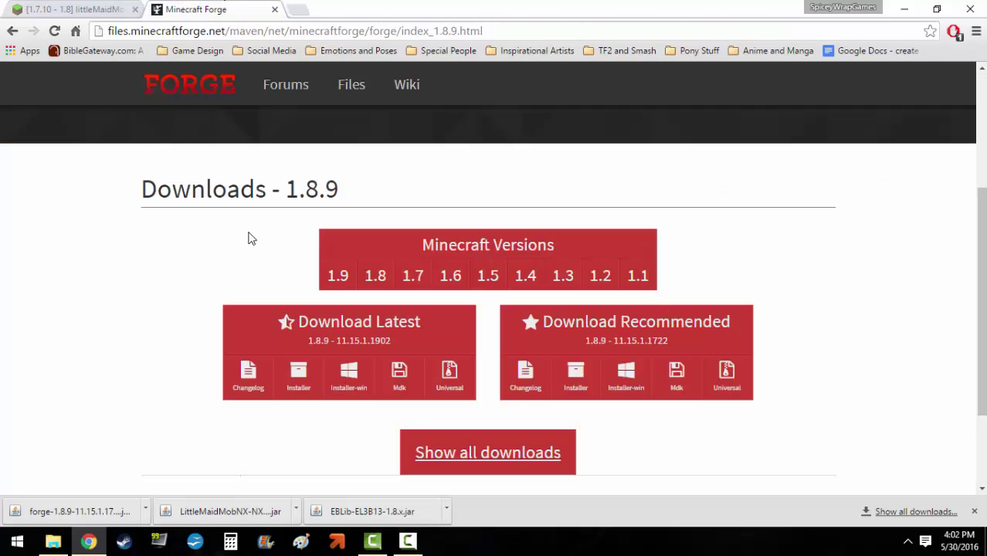
{"action": "scroll", "coordinate": [249, 236], "scroll_direction": "up", "scroll_amount": 3}
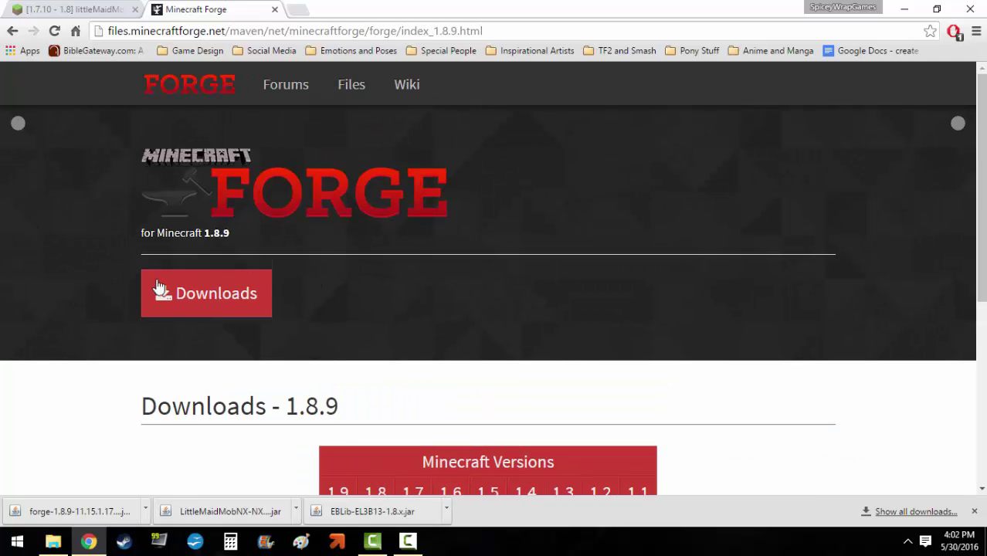
{"action": "scroll", "coordinate": [110, 291], "scroll_direction": "down", "scroll_amount": 3}
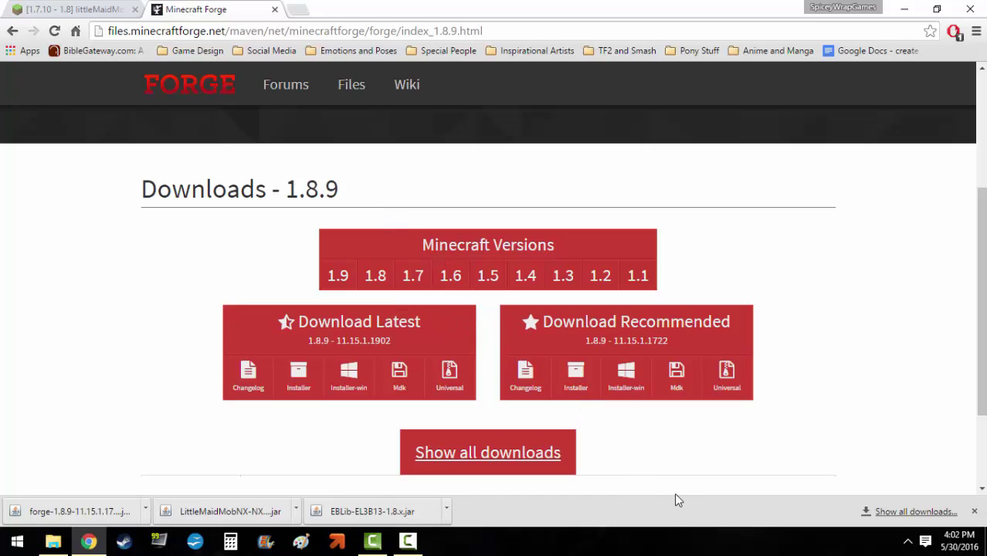
{"action": "left_click", "coordinate": [974, 511]}
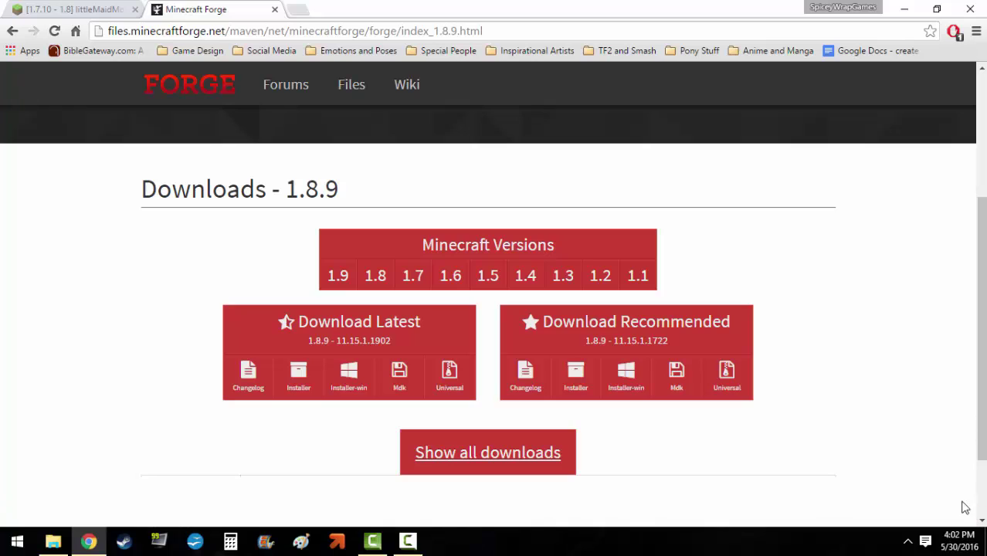
{"action": "left_click", "coordinate": [573, 380]}
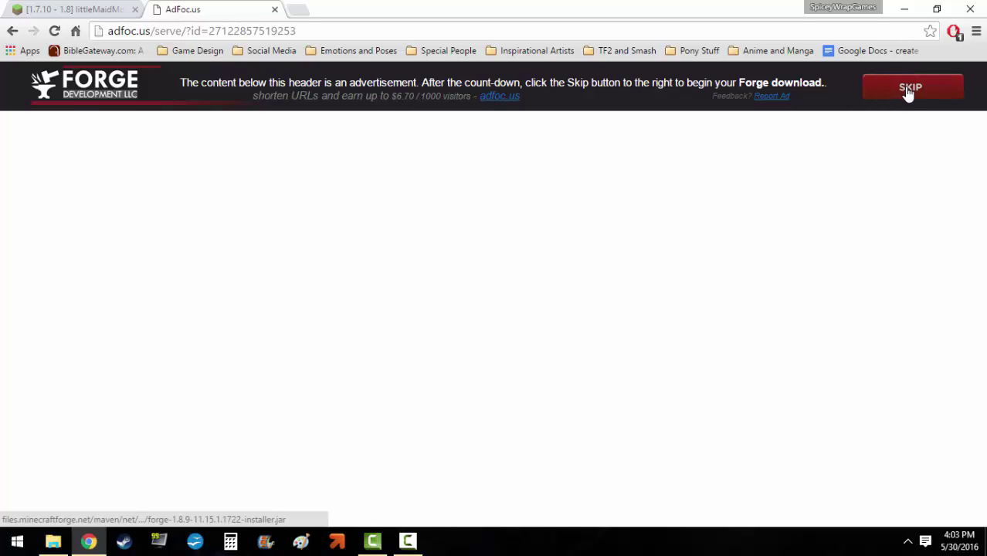
{"action": "left_click", "coordinate": [909, 91]}
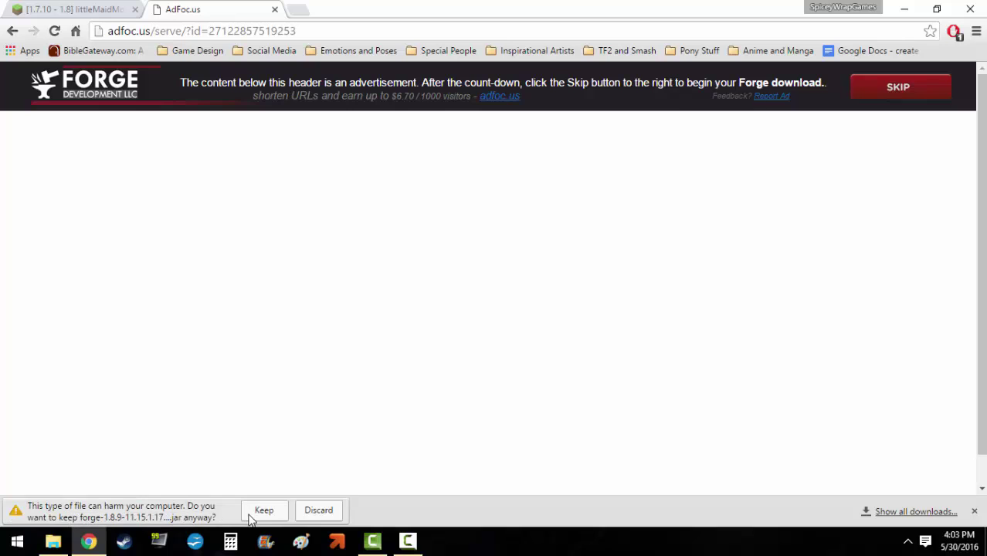
{"action": "left_click", "coordinate": [264, 511]}
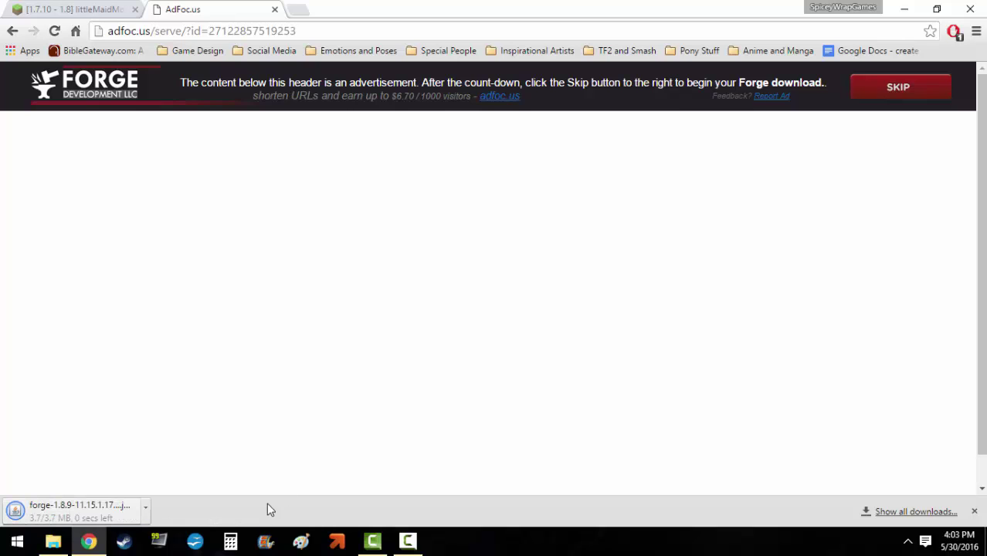
Step: Download and keep the EBlib jar for 1.8.9 from the forum's Downloads section
{"action": "left_click", "coordinate": [274, 10]}
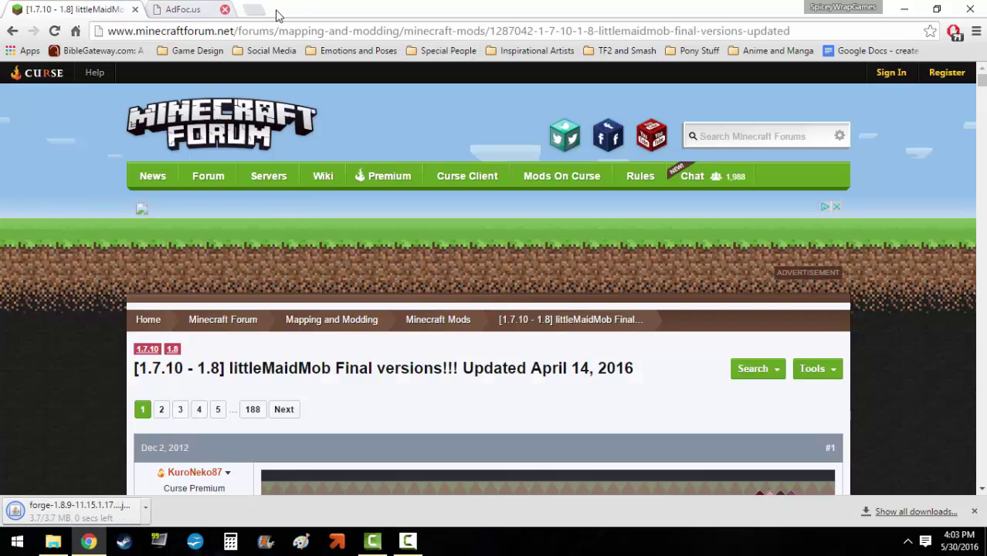
{"action": "scroll", "coordinate": [81, 318], "scroll_direction": "down", "scroll_amount": 20}
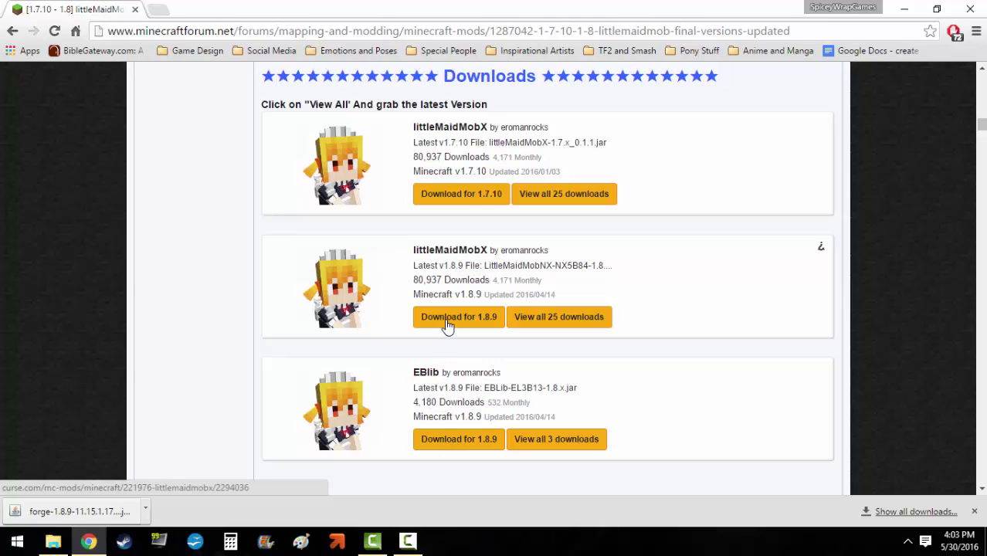
{"action": "left_click", "coordinate": [448, 440]}
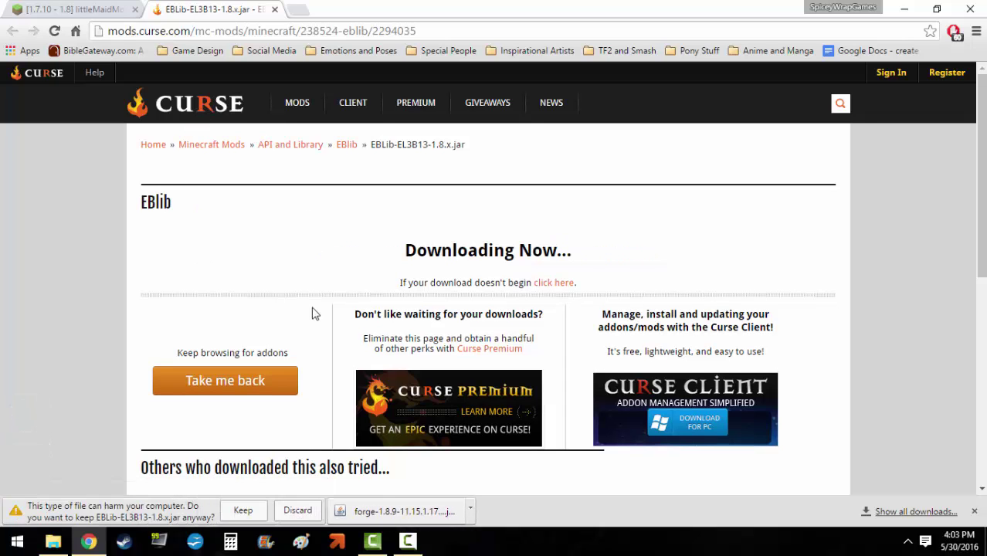
{"action": "left_click", "coordinate": [241, 510]}
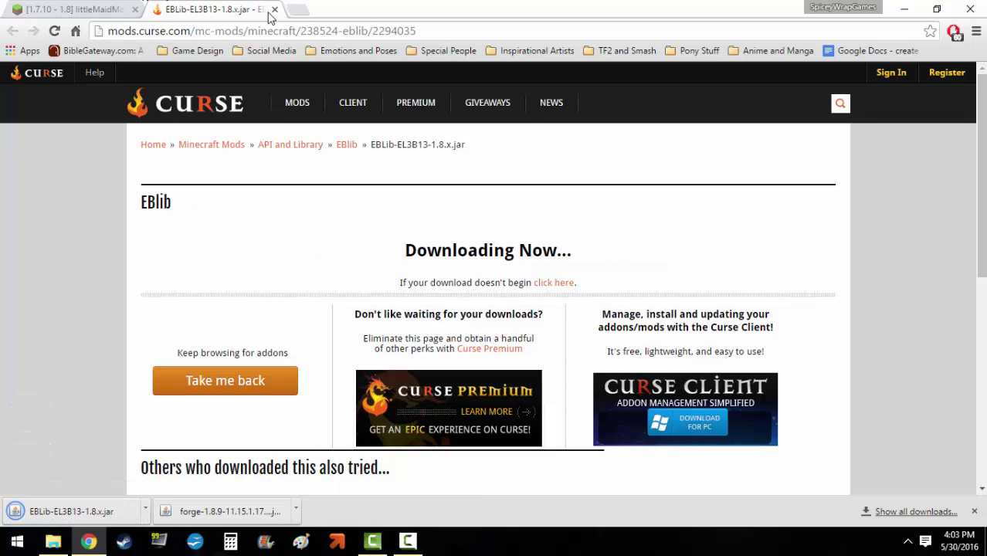
{"action": "left_click", "coordinate": [274, 9]}
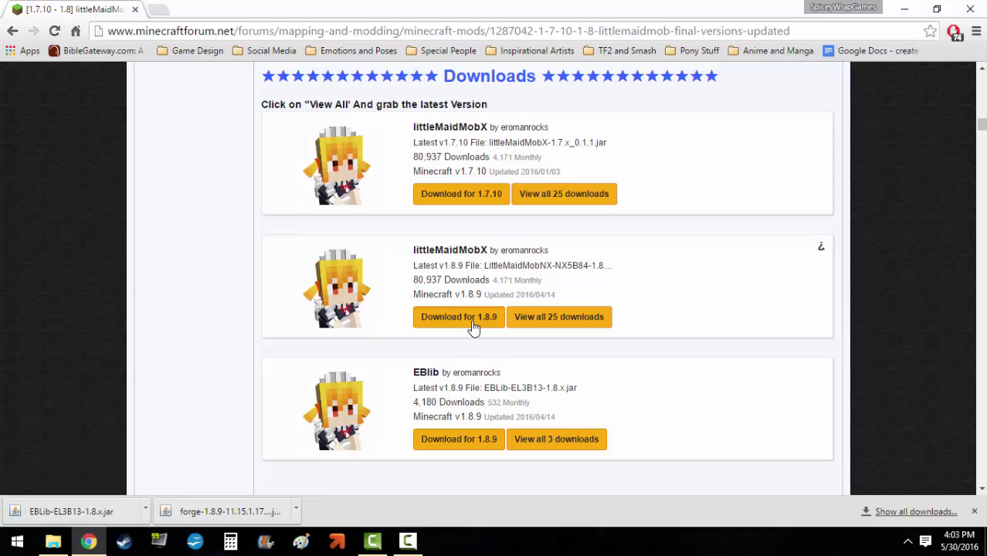
Step: Download and keep the littleMaidMobX 1.8.9 jar, then minimize Chrome
{"action": "left_click", "coordinate": [474, 329]}
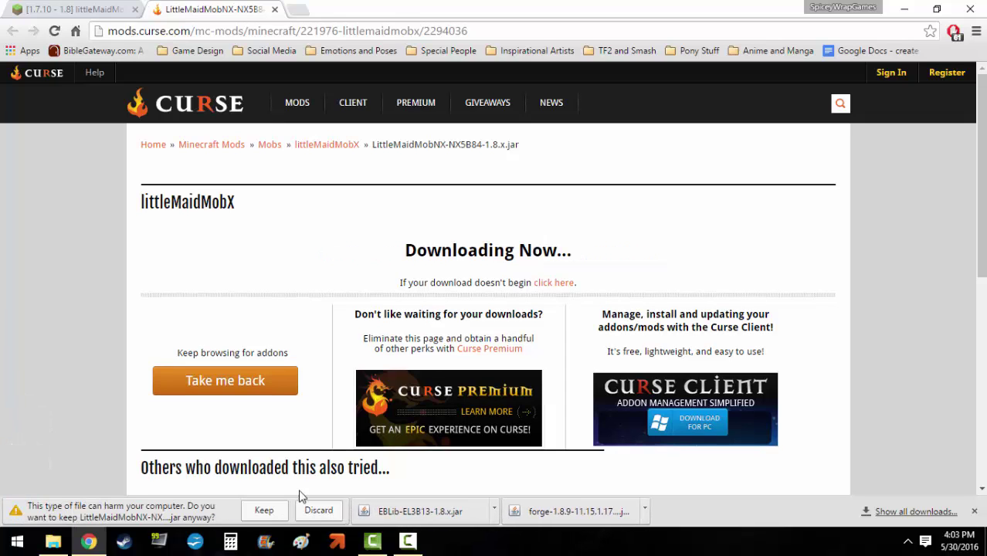
{"action": "left_click", "coordinate": [262, 512]}
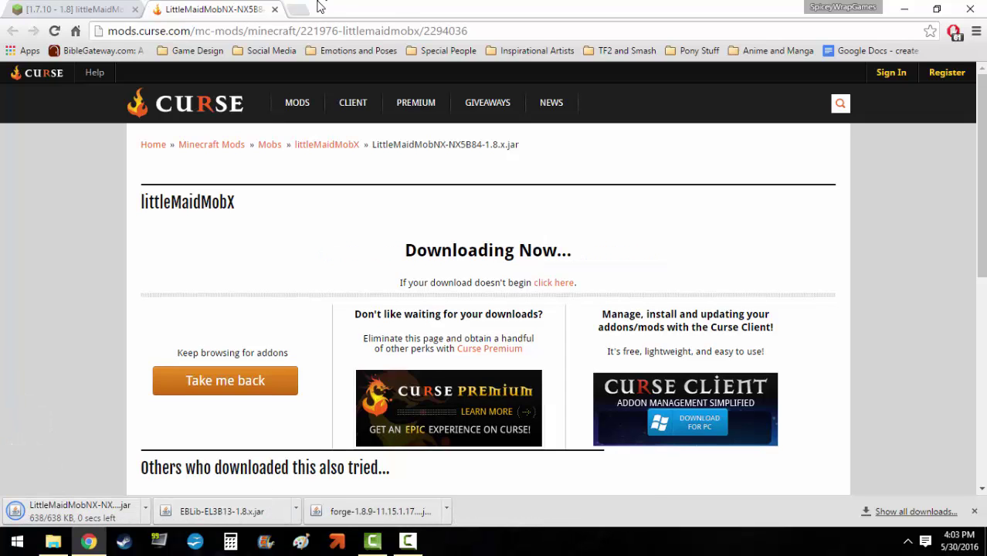
{"action": "left_click", "coordinate": [274, 10]}
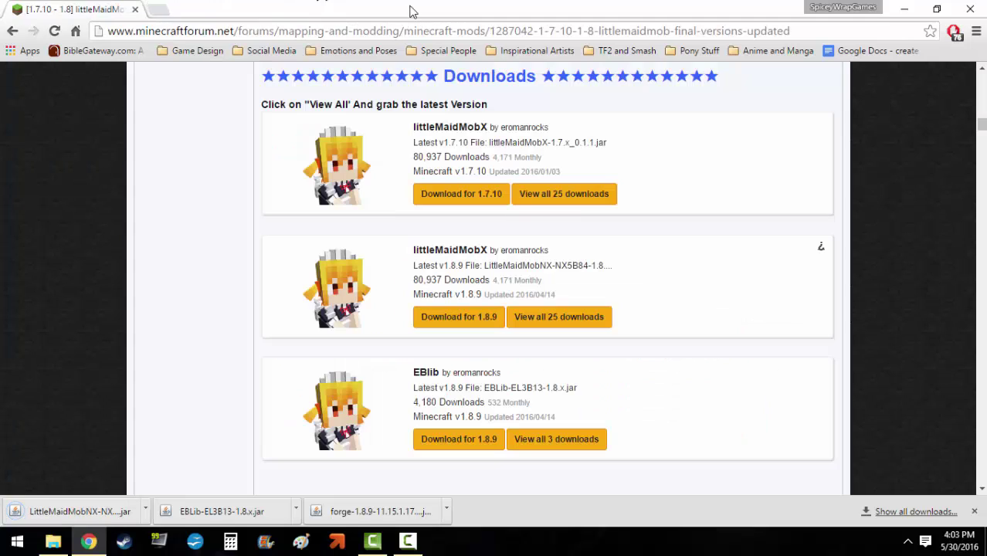
{"action": "left_click", "coordinate": [903, 9]}
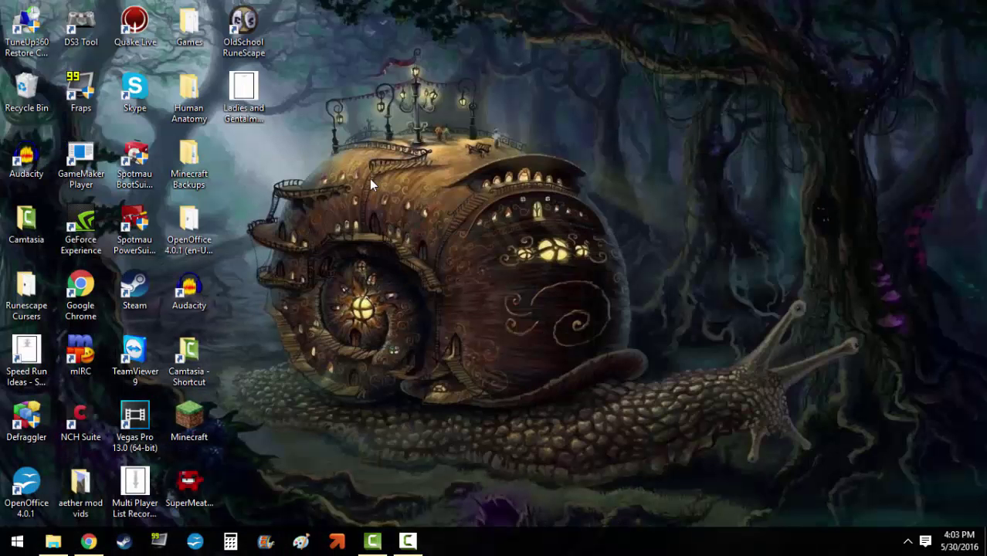
Step: Launch Minecraft, move the .minecraft window aside, and log in with the account username and password
{"action": "double_click", "coordinate": [206, 424]}
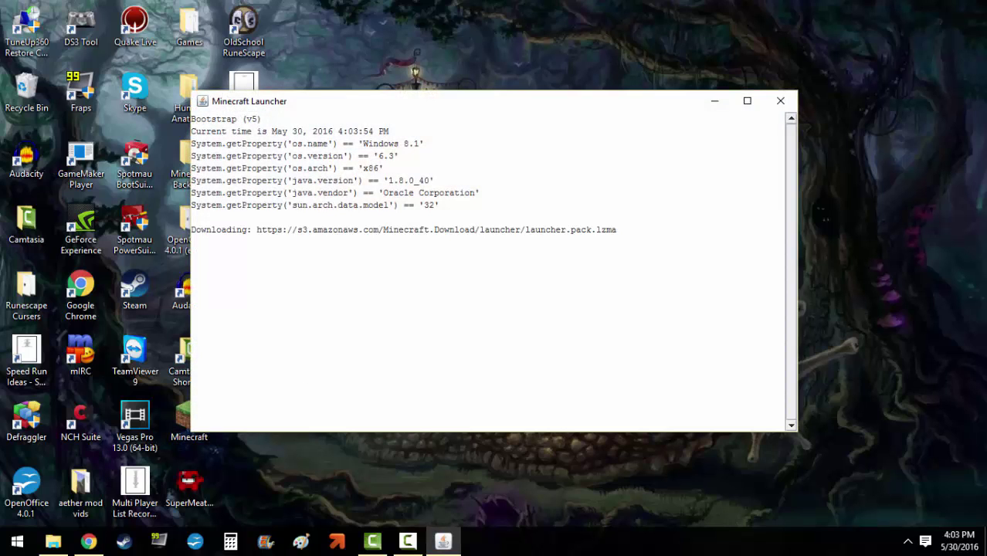
{"action": "mouse_move", "coordinate": [53, 540]}
{"action": "left_click", "coordinate": [54, 458]}
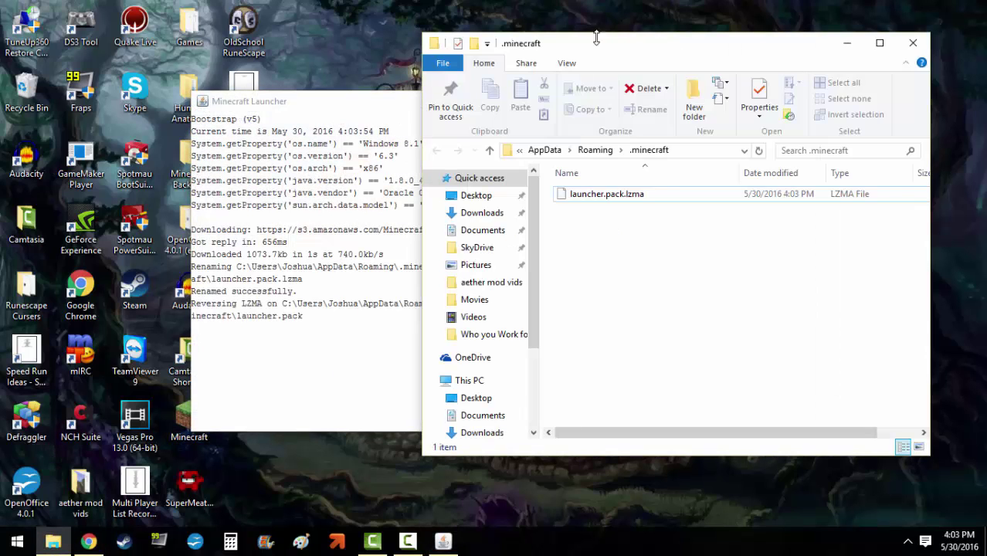
{"action": "left_click_drag", "start_coordinate": [575, 48], "coordinate": [644, 44]}
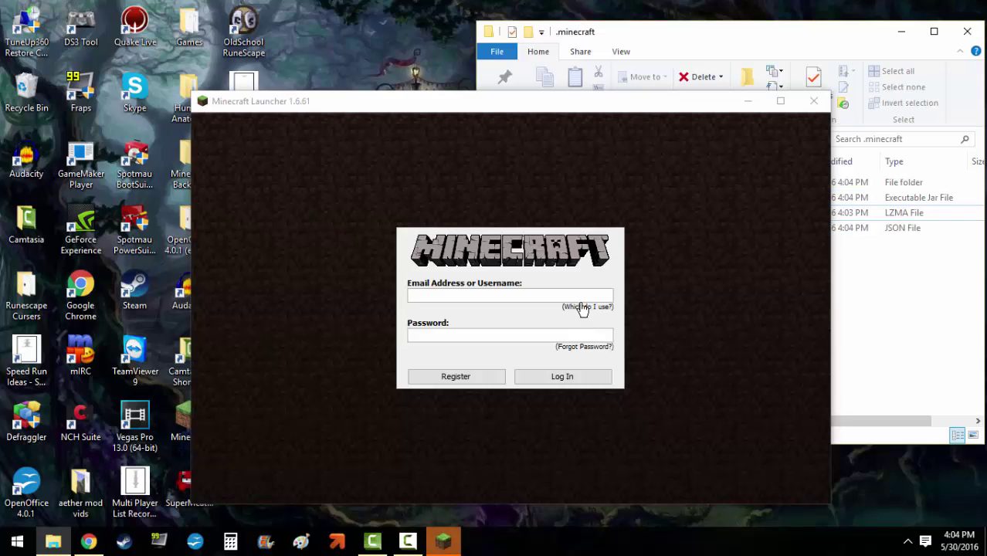
{"action": "left_click", "coordinate": [581, 300]}
{"action": "type", "text": "josh150"}
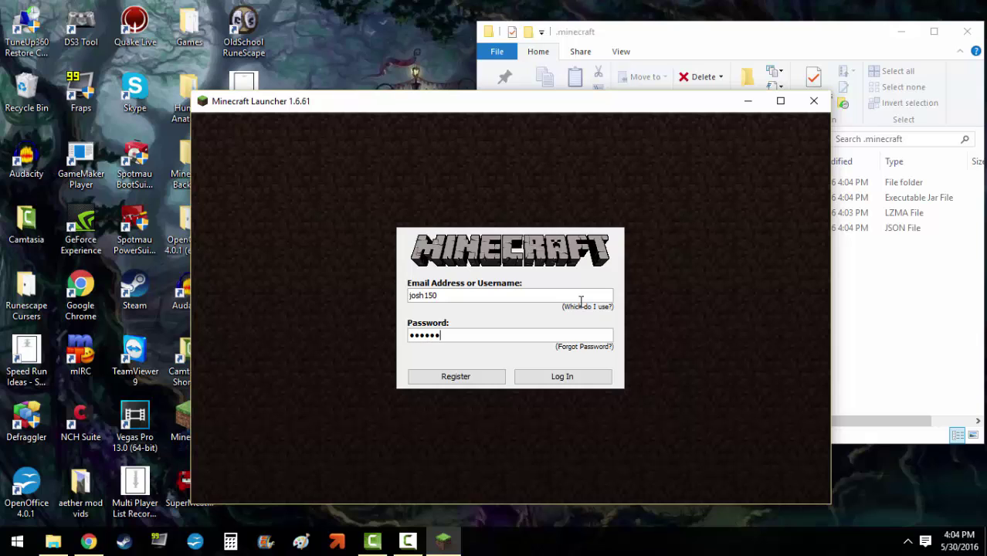
{"action": "left_click", "coordinate": [579, 374]}
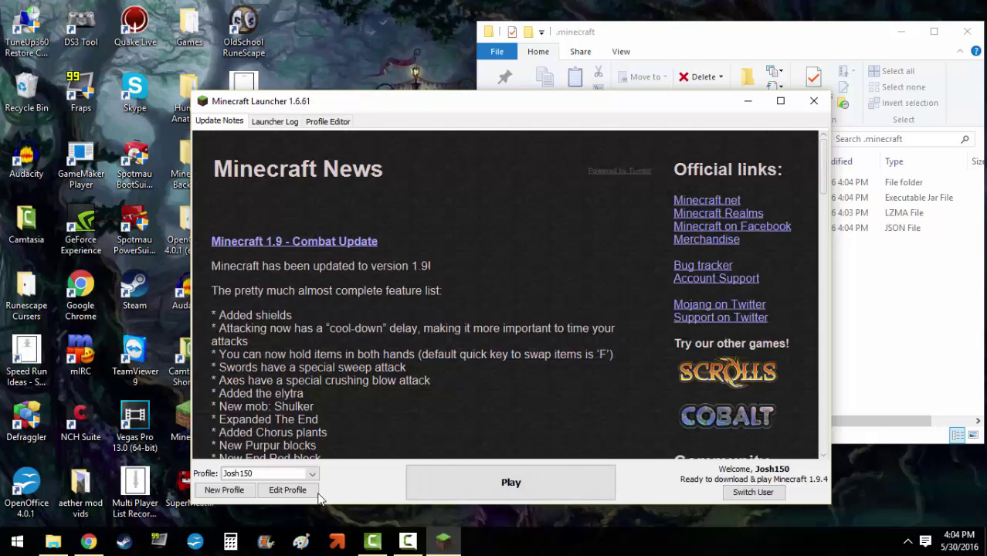
Step: Create and save a profile named 1.8.9 using release 1.8.9, then select it as the active profile
{"action": "left_click", "coordinate": [292, 487]}
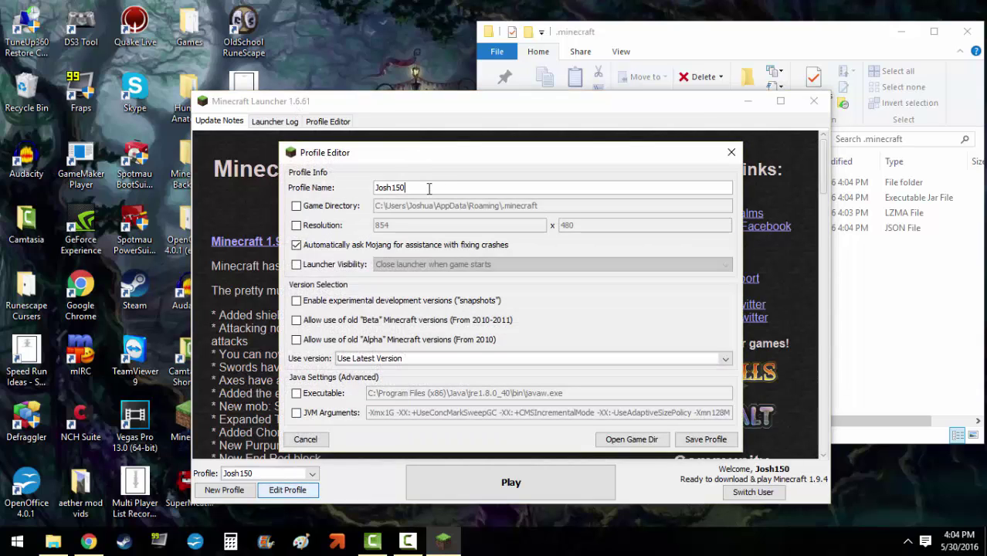
{"action": "left_click", "coordinate": [715, 156]}
{"action": "left_click", "coordinate": [226, 491]}
{"action": "left_click_drag", "start_coordinate": [456, 188], "coordinate": [326, 183]}
{"action": "key", "text": "BackSpace"}
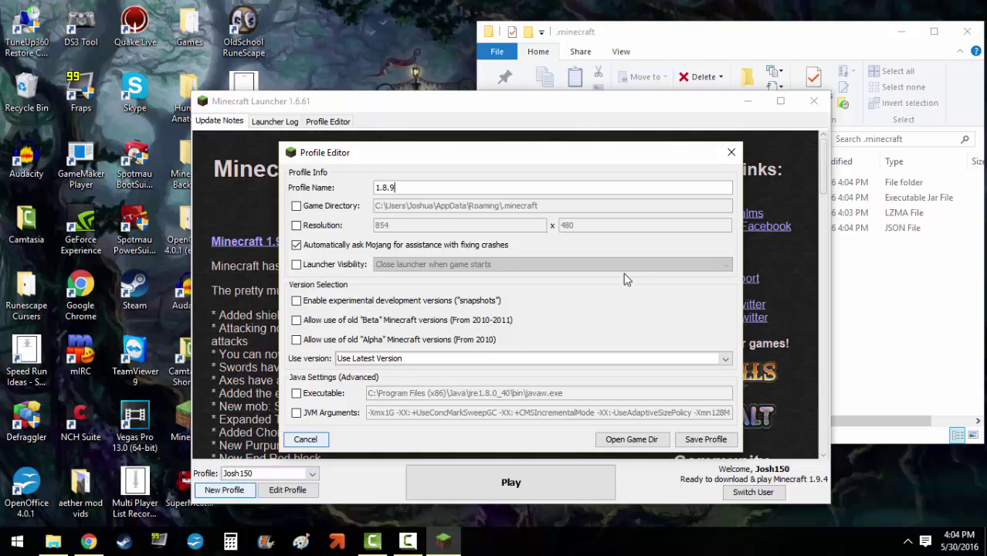
{"action": "left_click", "coordinate": [454, 356]}
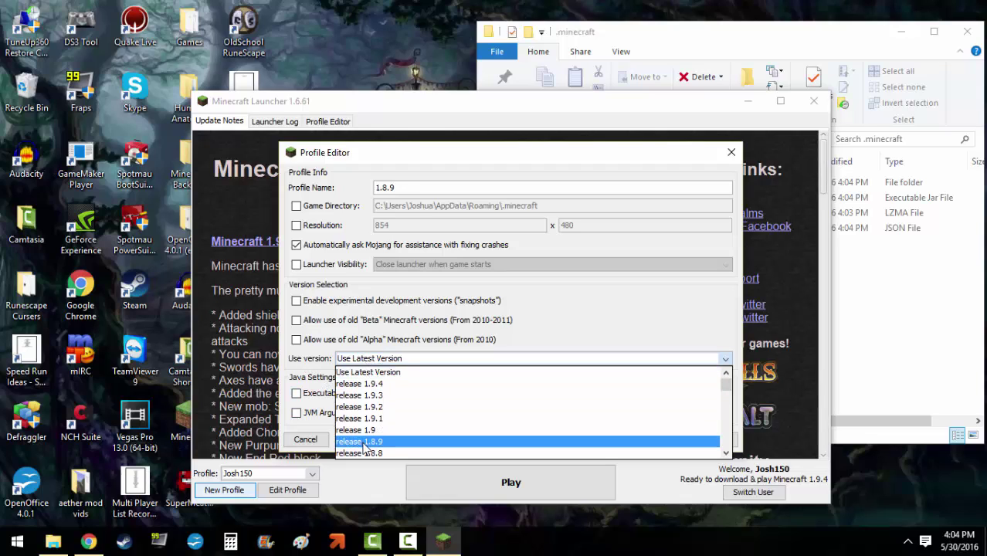
{"action": "left_click", "coordinate": [364, 442]}
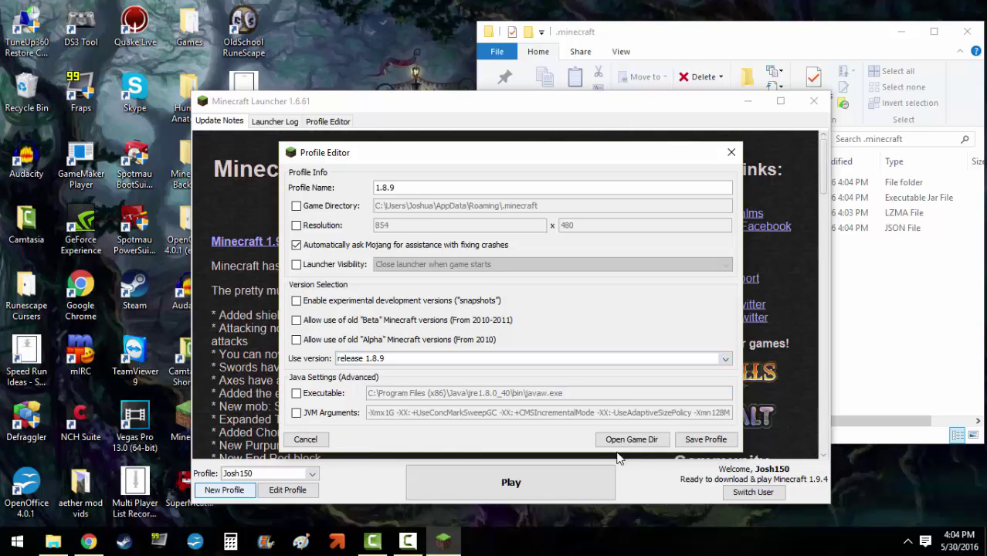
{"action": "left_click", "coordinate": [705, 439]}
{"action": "left_click", "coordinate": [305, 473]}
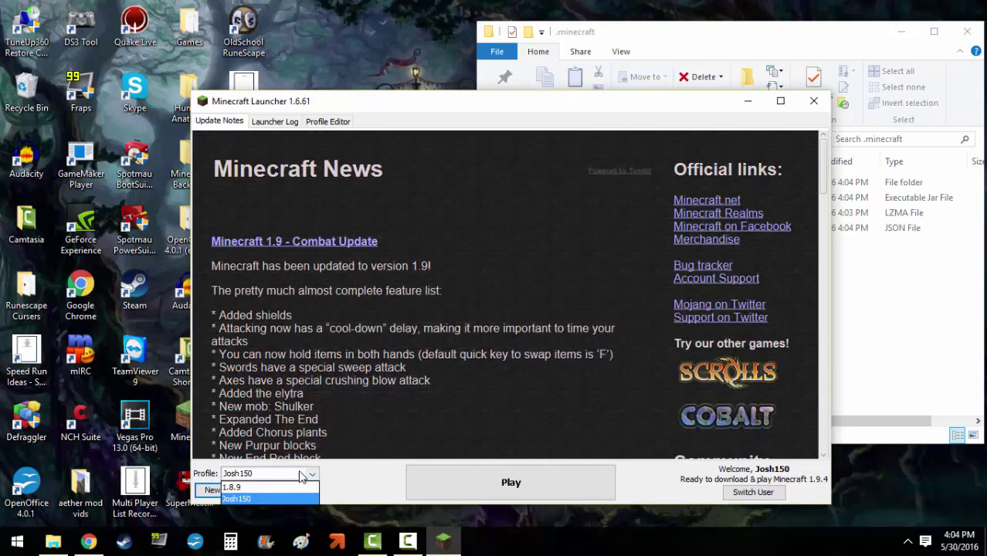
{"action": "left_click", "coordinate": [270, 487]}
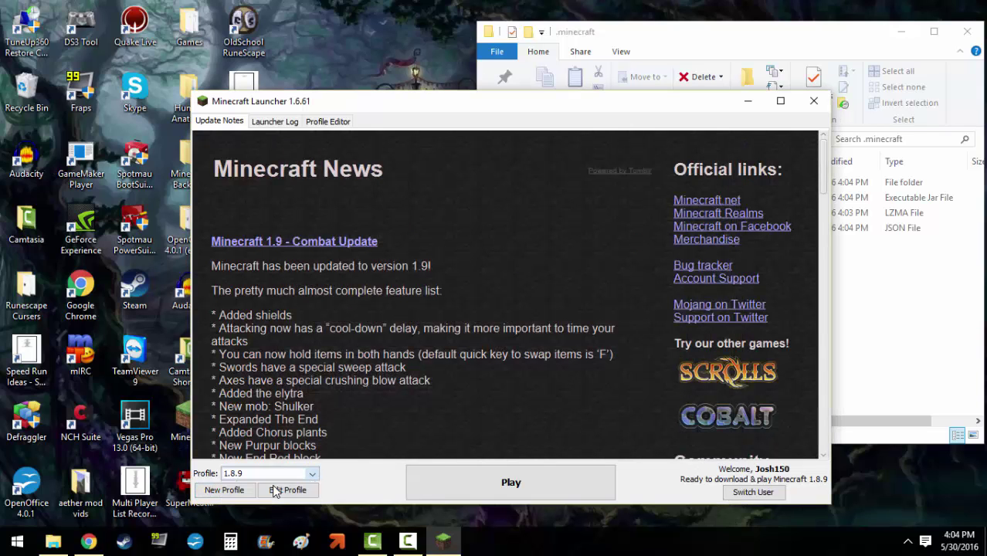
Step: Download and launch Minecraft 1.8.9, checking the .minecraft folder while it downloads
{"action": "left_click", "coordinate": [466, 483]}
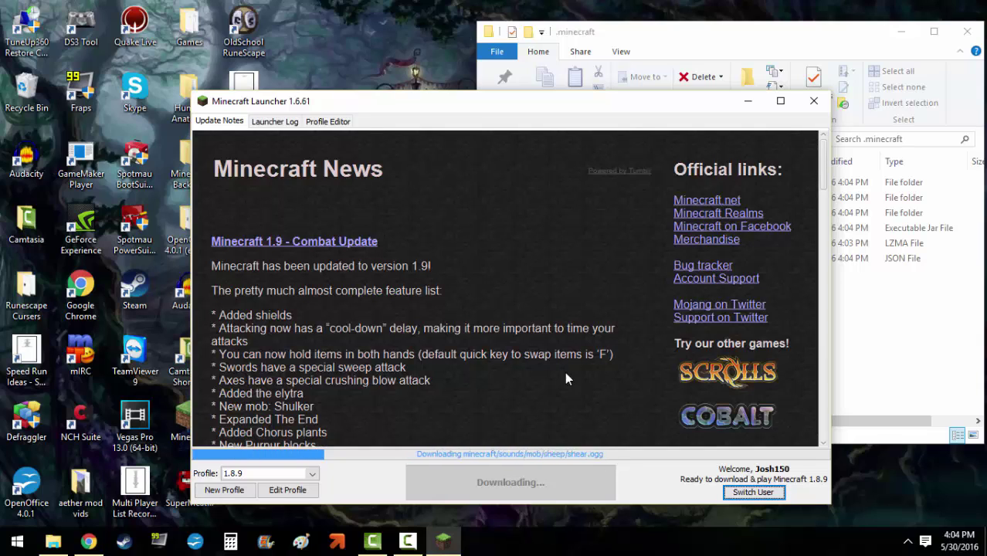
{"action": "left_click", "coordinate": [640, 35]}
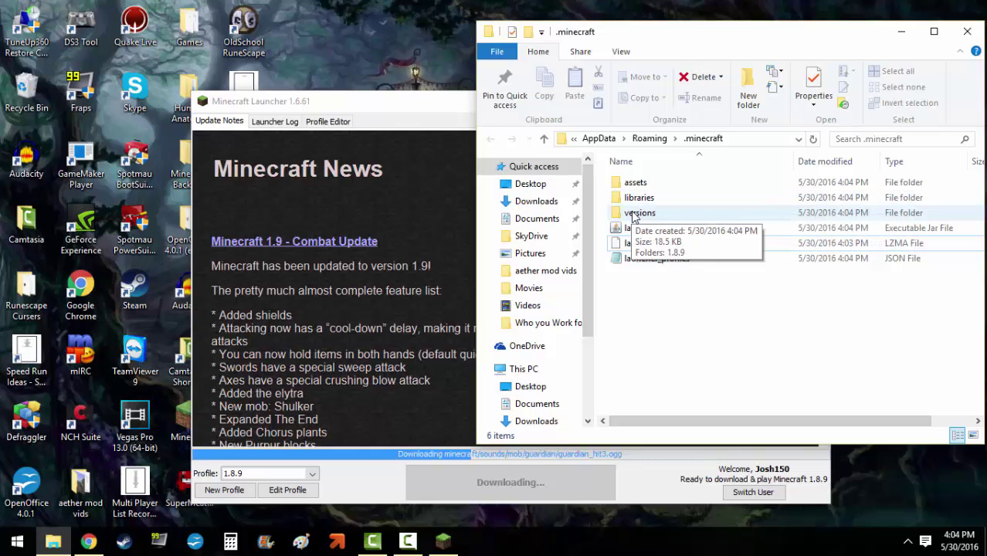
{"action": "left_click", "coordinate": [357, 108]}
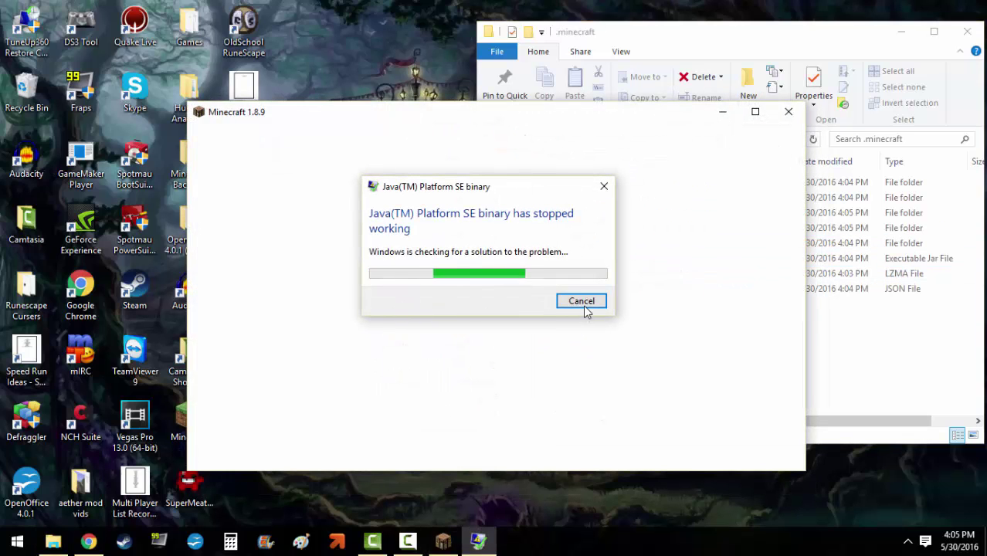
Step: Cancel the Java crash reports, relaunch 1.8.9 to its title screen, and close the game window
{"action": "left_click", "coordinate": [583, 303]}
{"action": "left_click", "coordinate": [487, 470]}
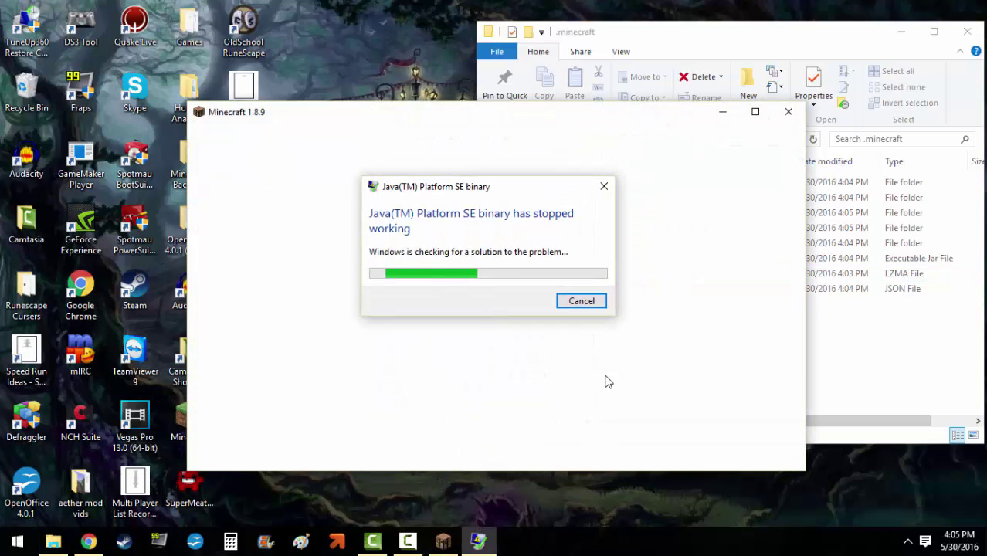
{"action": "left_click", "coordinate": [581, 301]}
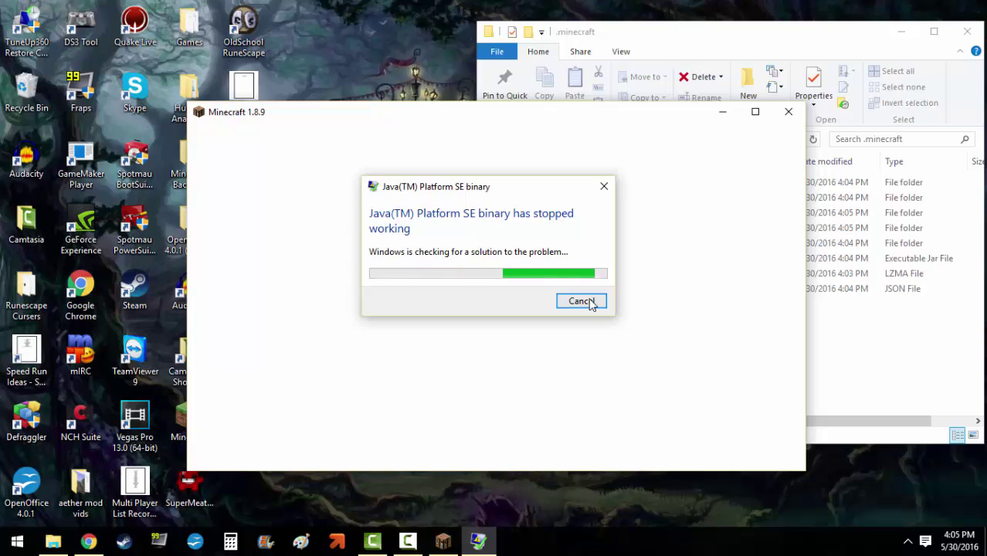
{"action": "left_click", "coordinate": [589, 302]}
{"action": "left_click", "coordinate": [599, 479]}
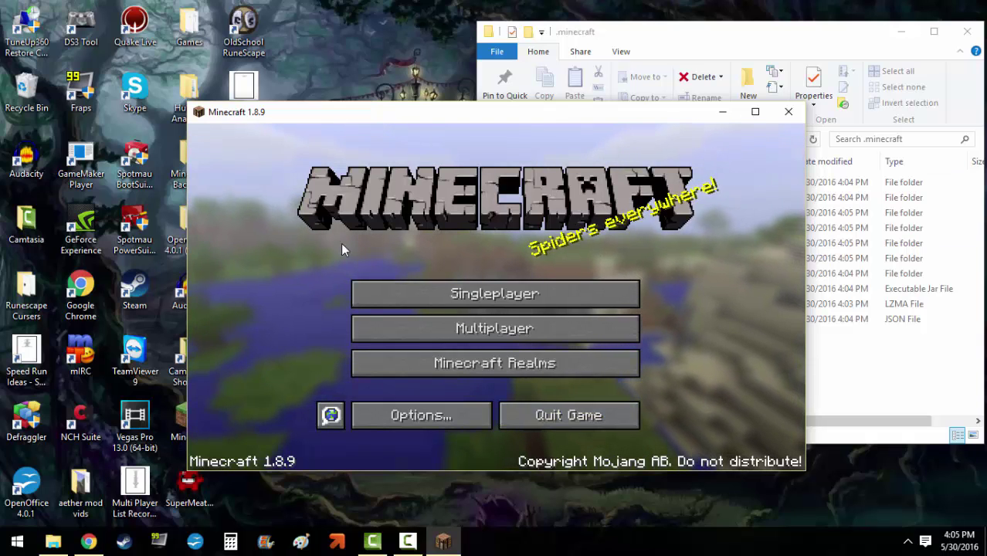
{"action": "left_click", "coordinate": [791, 114]}
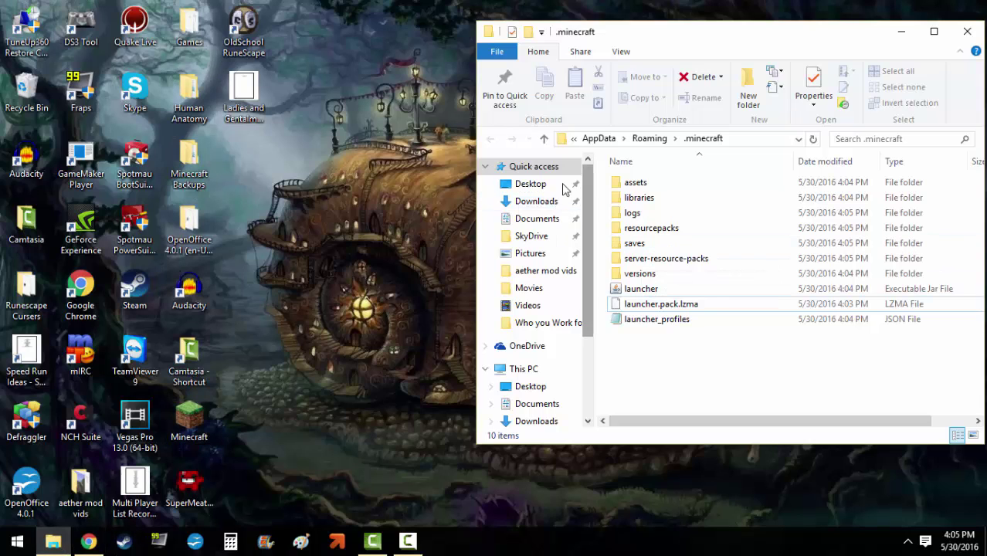
Step: Select the Forge 1.8.9, EBLib and LittleMaidMobNX jars in Downloads and drag them onto the desktop
{"action": "left_click", "coordinate": [538, 203]}
{"action": "left_click_drag", "start_coordinate": [727, 280], "coordinate": [264, 244]}
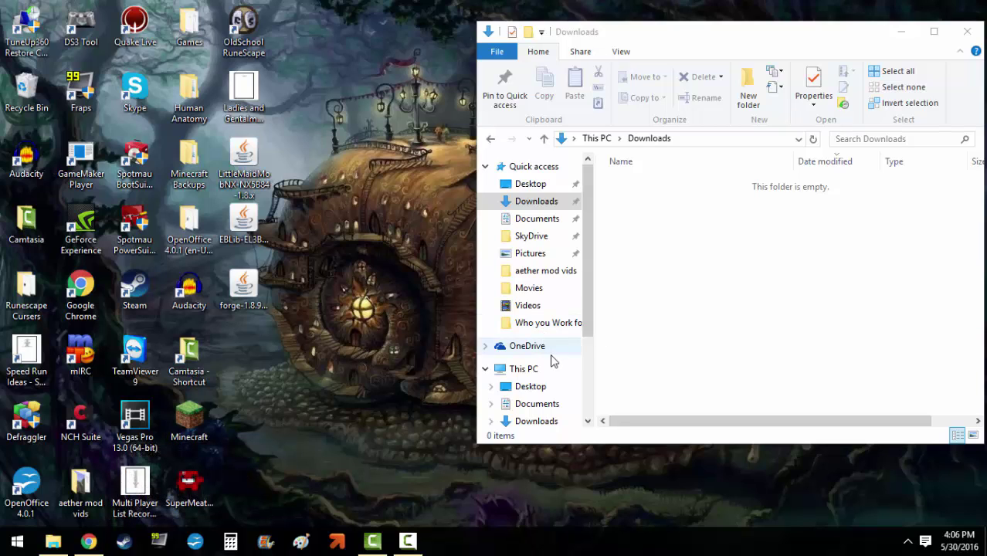
{"action": "left_click", "coordinate": [82, 545]}
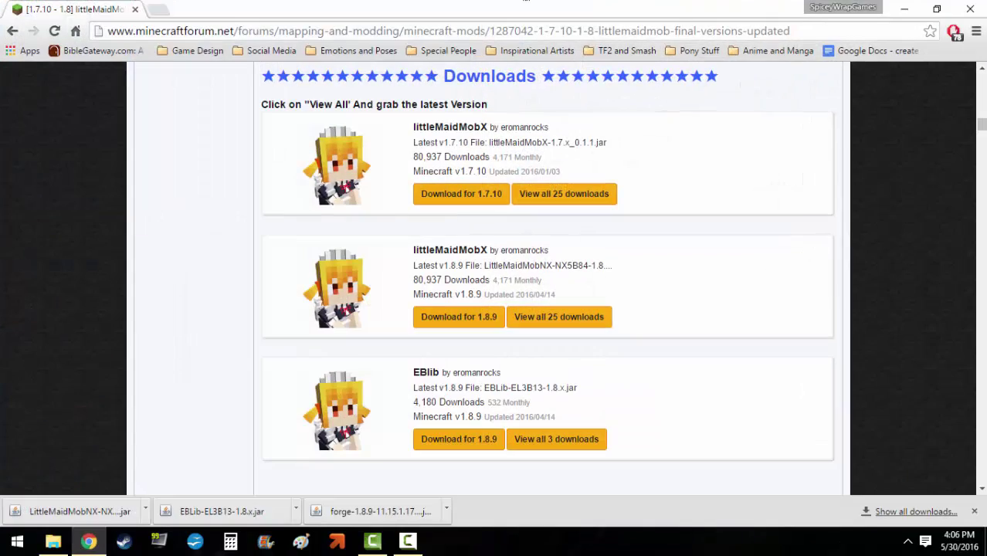
{"action": "double_click", "coordinate": [452, 21]}
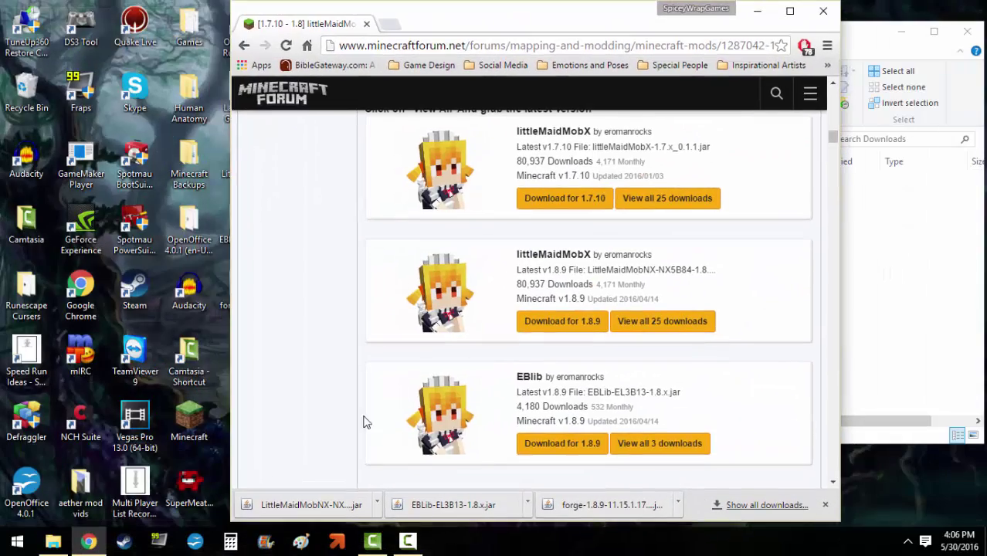
{"action": "mouse_move", "coordinate": [309, 504]}
{"action": "left_mouse_down"}
{"action": "mouse_move", "coordinate": [237, 488]}
{"action": "mouse_move", "coordinate": [181, 297]}
{"action": "mouse_move", "coordinate": [197, 383]}
{"action": "mouse_move", "coordinate": [247, 463]}
{"action": "mouse_move", "coordinate": [309, 504]}
{"action": "left_mouse_up"}
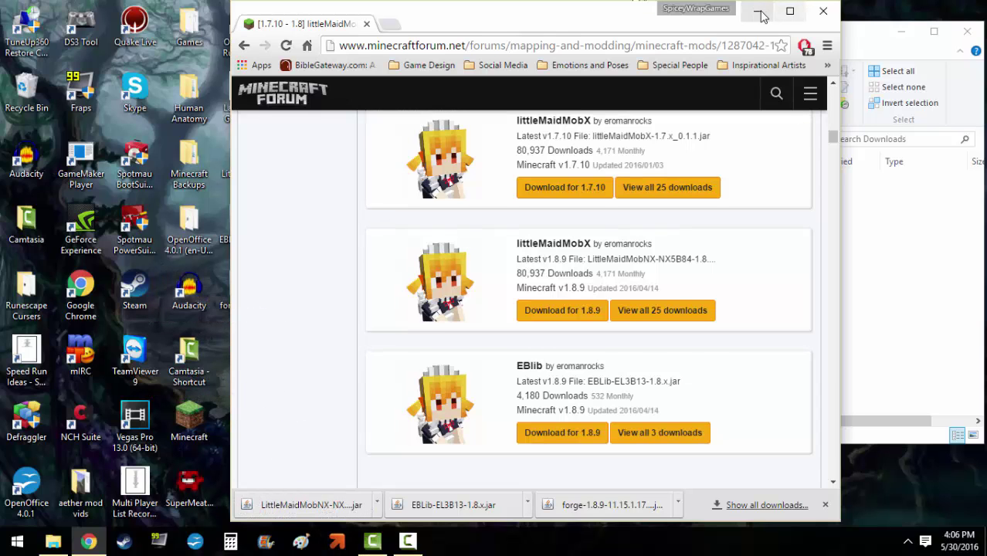
Step: Minimize Chrome and reopen Downloads from .minecraft to confirm it is now empty
{"action": "left_click", "coordinate": [758, 11]}
{"action": "left_click", "coordinate": [373, 228]}
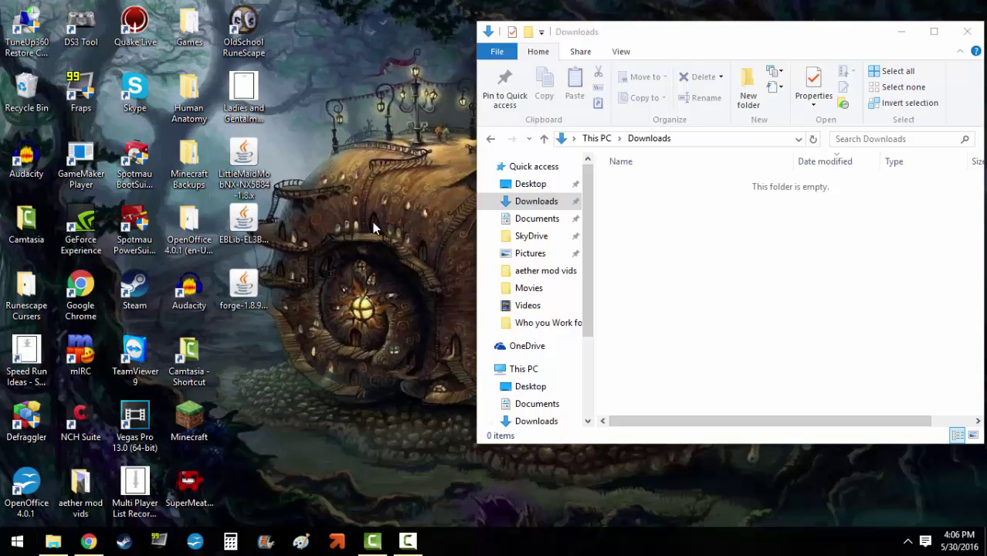
{"action": "left_click", "coordinate": [491, 141]}
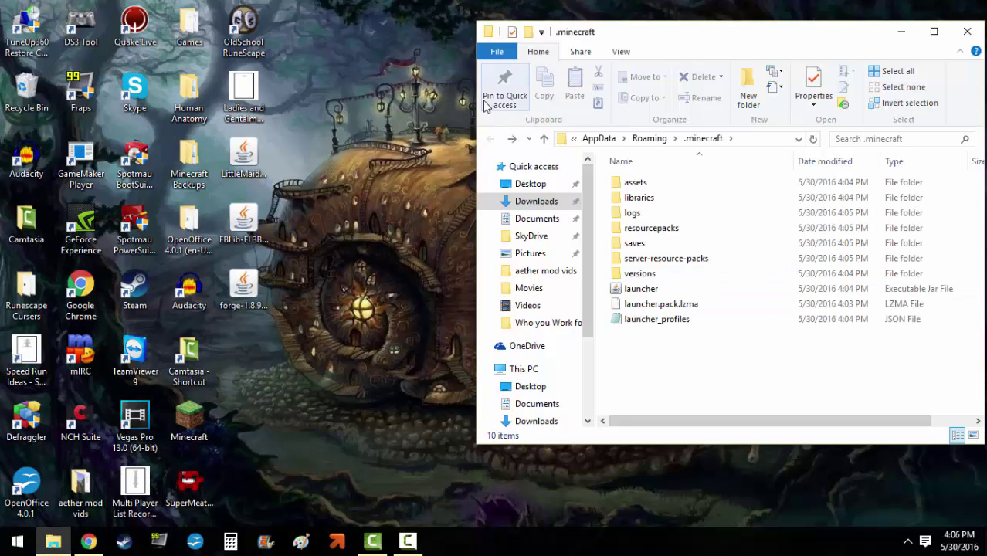
{"action": "left_click", "coordinate": [533, 202]}
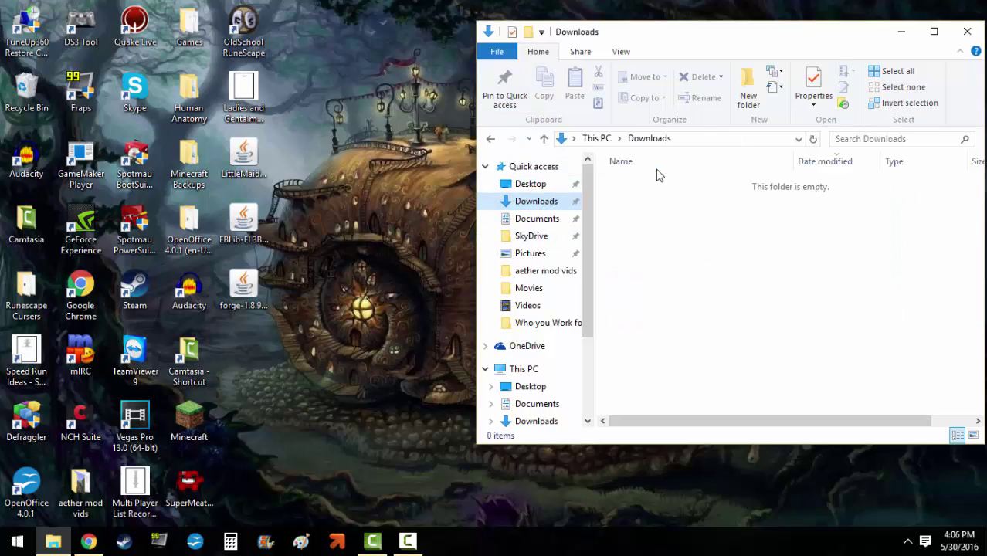
Step: Run the Forge 1.8.9-11.15.1.1722 installer jar from the desktop and install the client
{"action": "left_click", "coordinate": [493, 139]}
{"action": "left_click", "coordinate": [243, 159]}
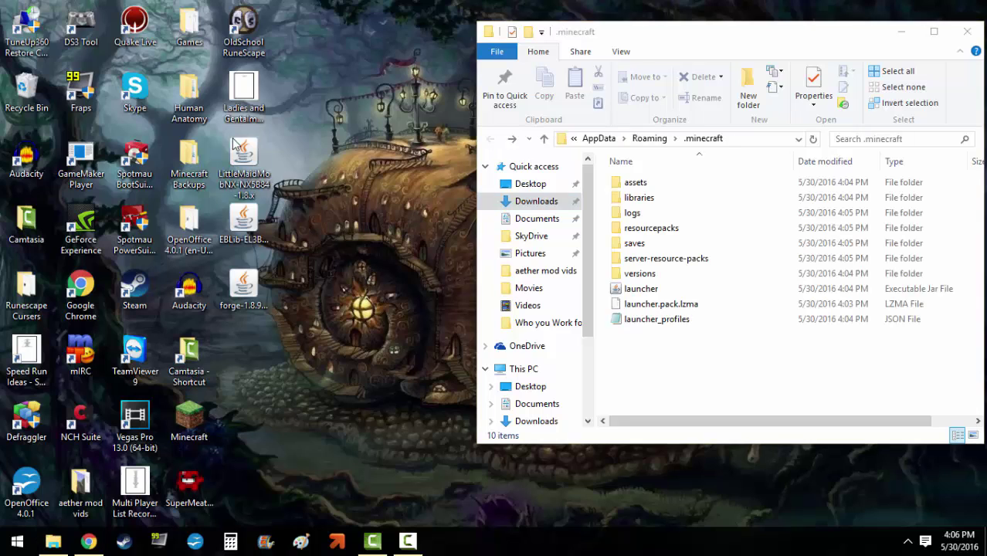
{"action": "double_click", "coordinate": [257, 305]}
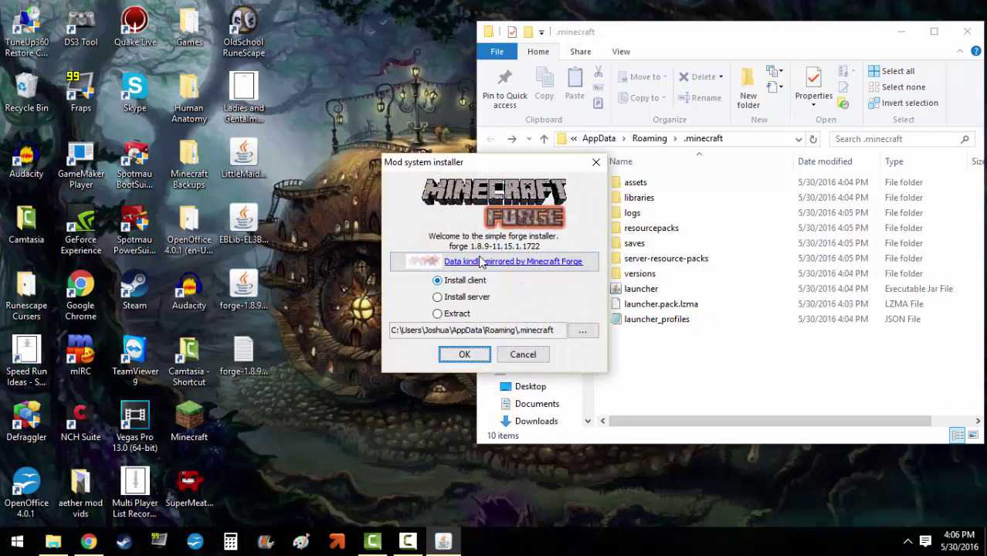
{"action": "left_click", "coordinate": [464, 355]}
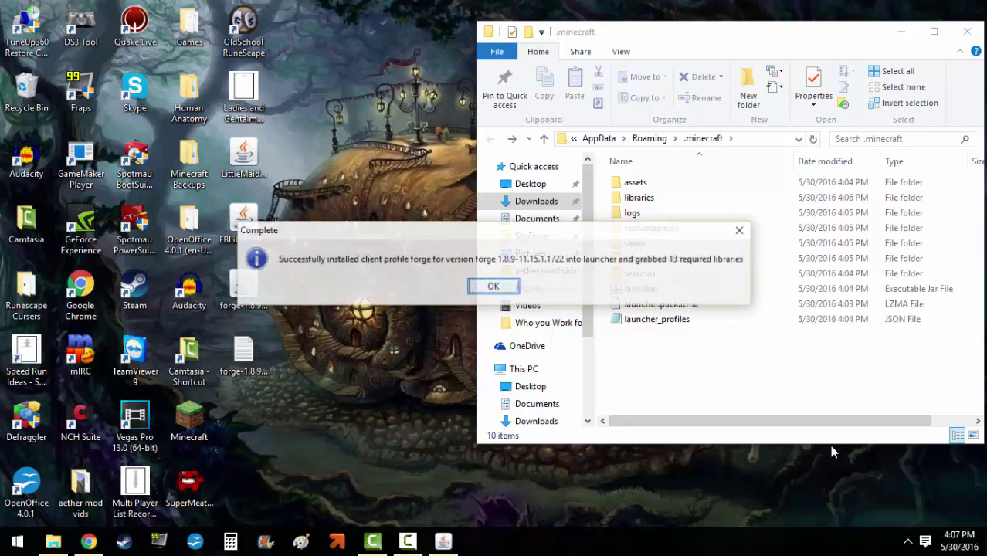
Step: Close the install confirmation, open the launcher, select the forge profile and start the game
{"action": "left_click", "coordinate": [493, 287]}
{"action": "double_click", "coordinate": [189, 423]}
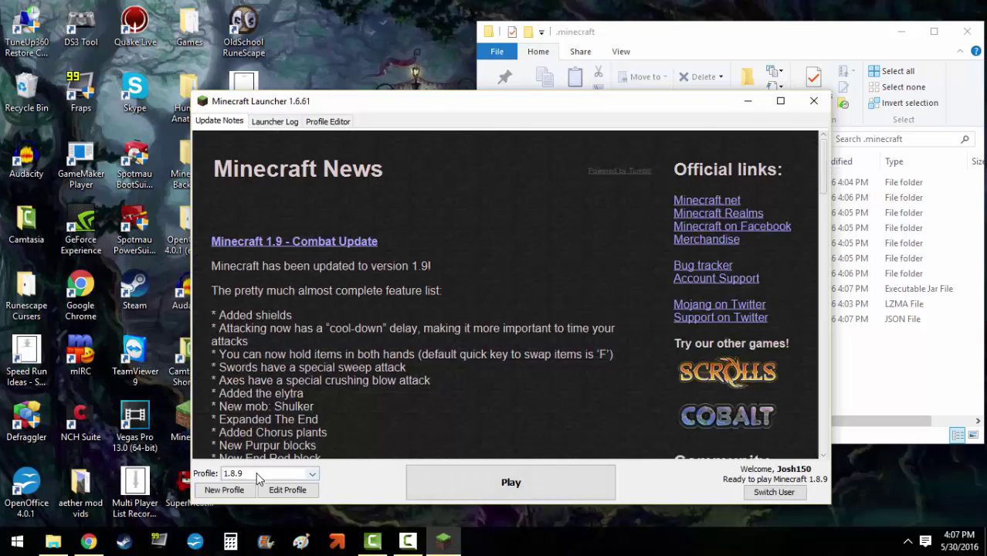
{"action": "left_click", "coordinate": [256, 472]}
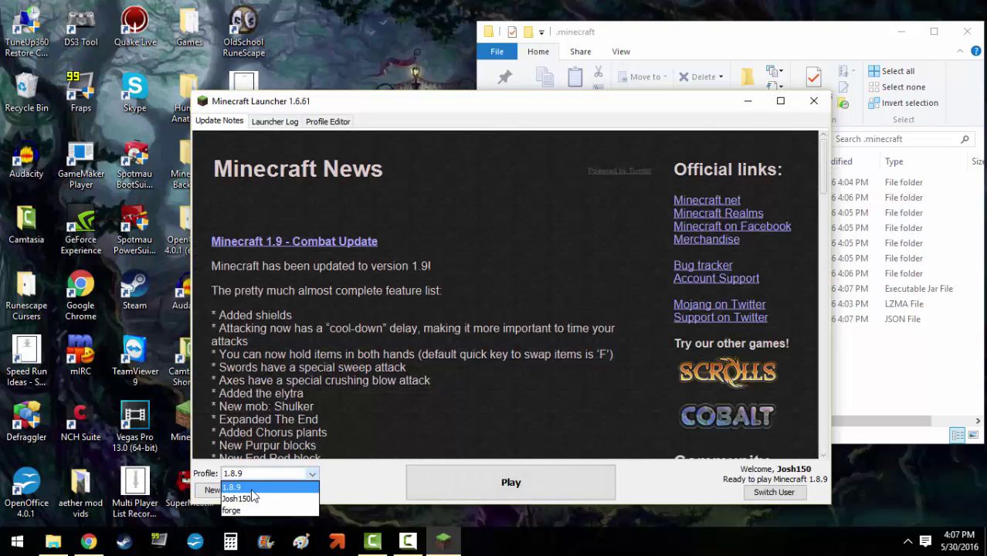
{"action": "left_click", "coordinate": [241, 509]}
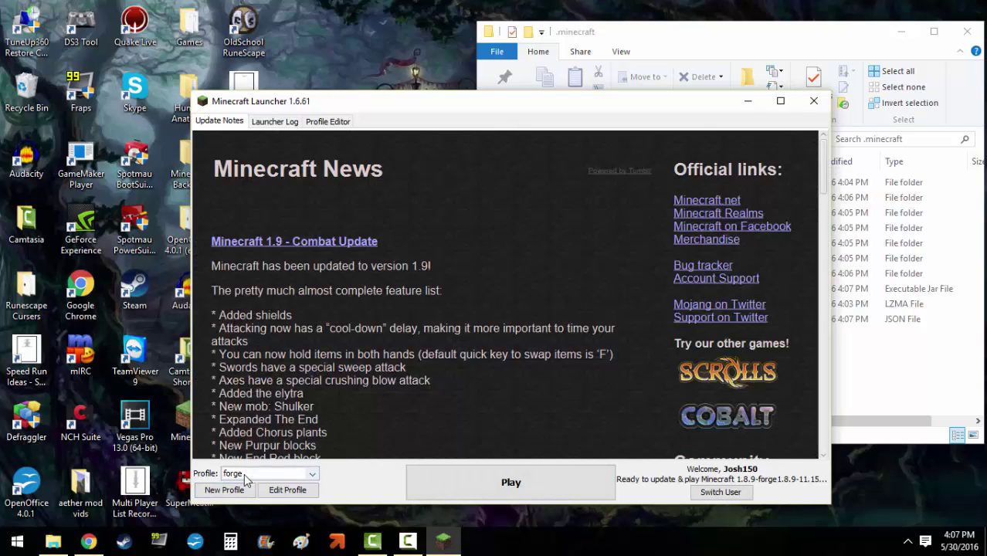
{"action": "left_click", "coordinate": [523, 495]}
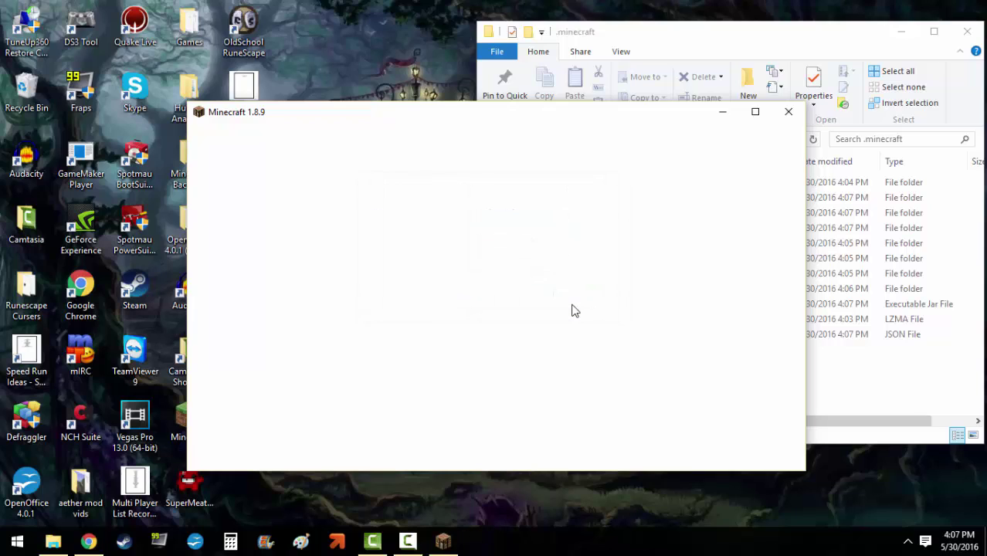
Step: Cancel the Java crash reports and relaunch the forge profile until the 3-mod Forge title screen appears
{"action": "left_click", "coordinate": [572, 304]}
{"action": "left_click", "coordinate": [516, 484]}
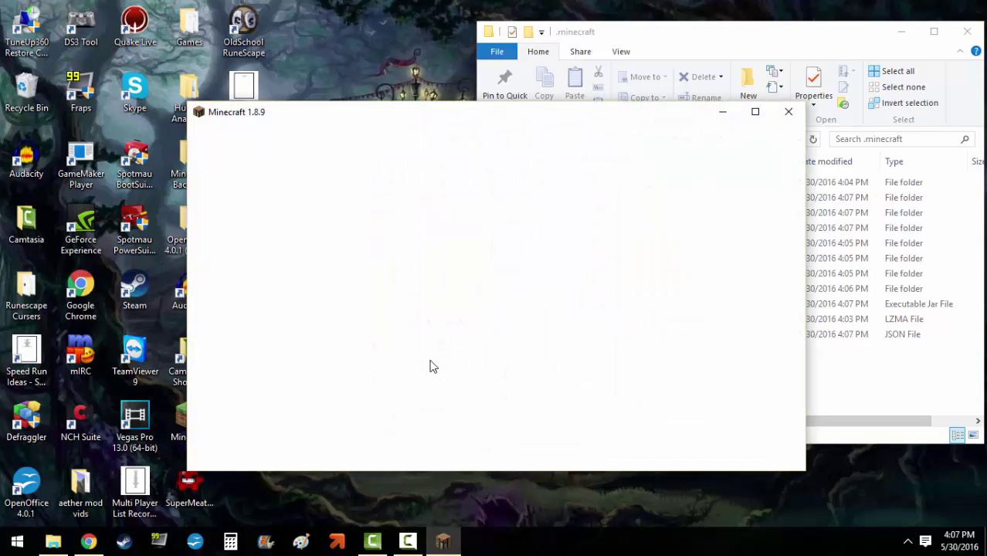
{"action": "left_click", "coordinate": [579, 301]}
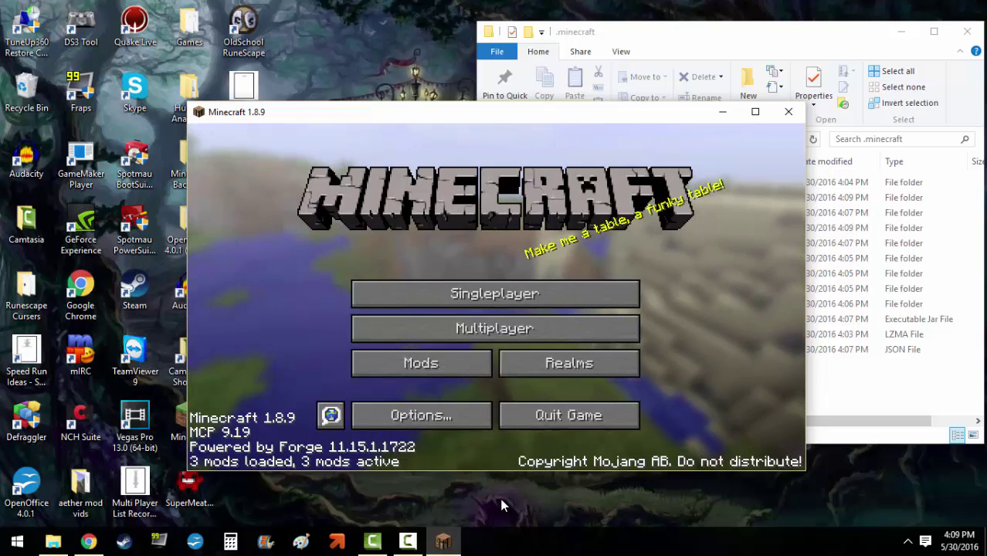
Step: Close the Forge game, then create and delete a stray New folder in .minecraft
{"action": "left_click", "coordinate": [789, 114]}
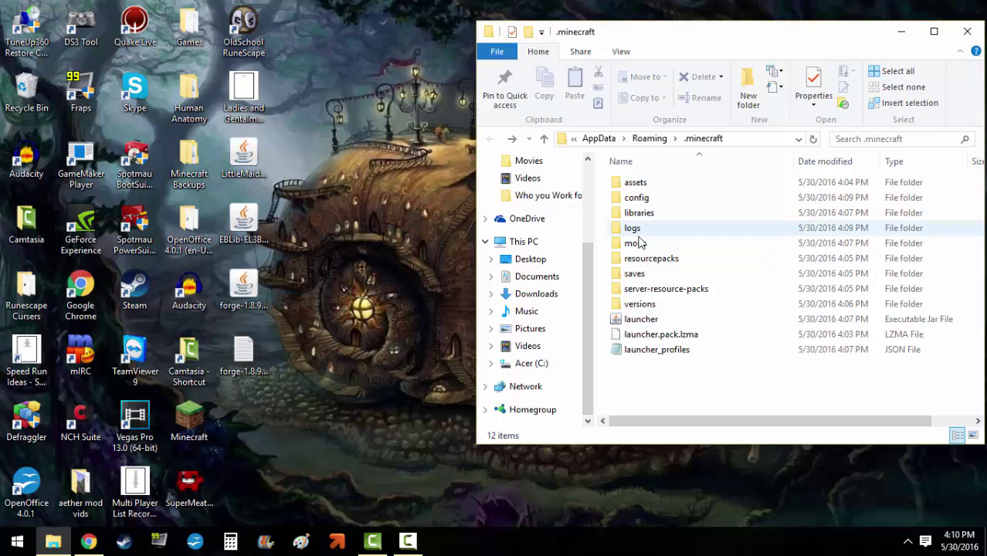
{"action": "right_click", "coordinate": [668, 393]}
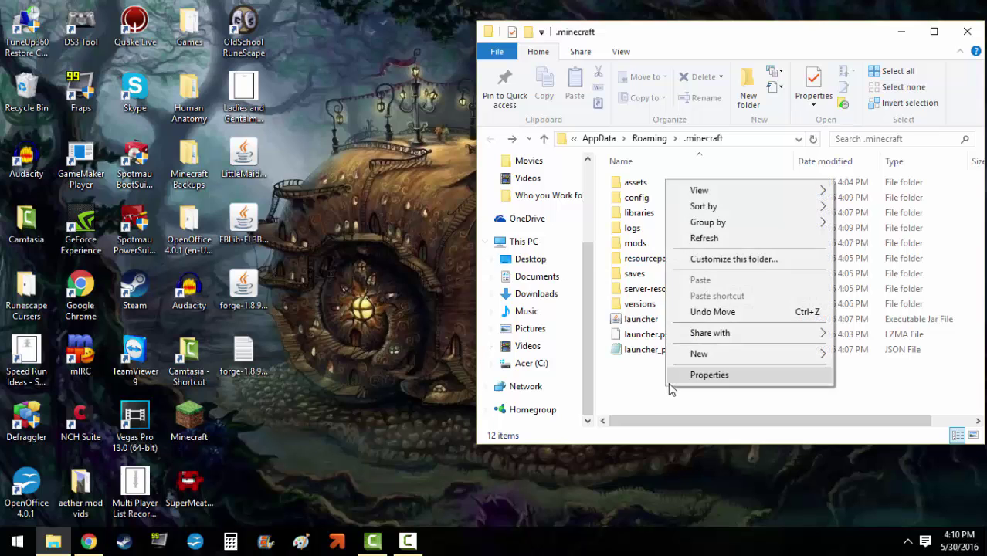
{"action": "mouse_move", "coordinate": [703, 359]}
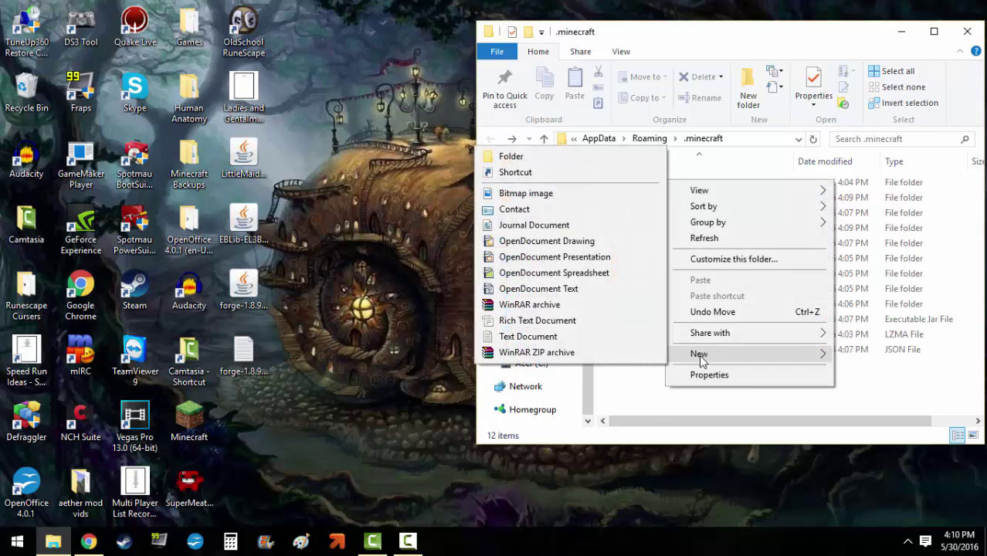
{"action": "left_click", "coordinate": [551, 159]}
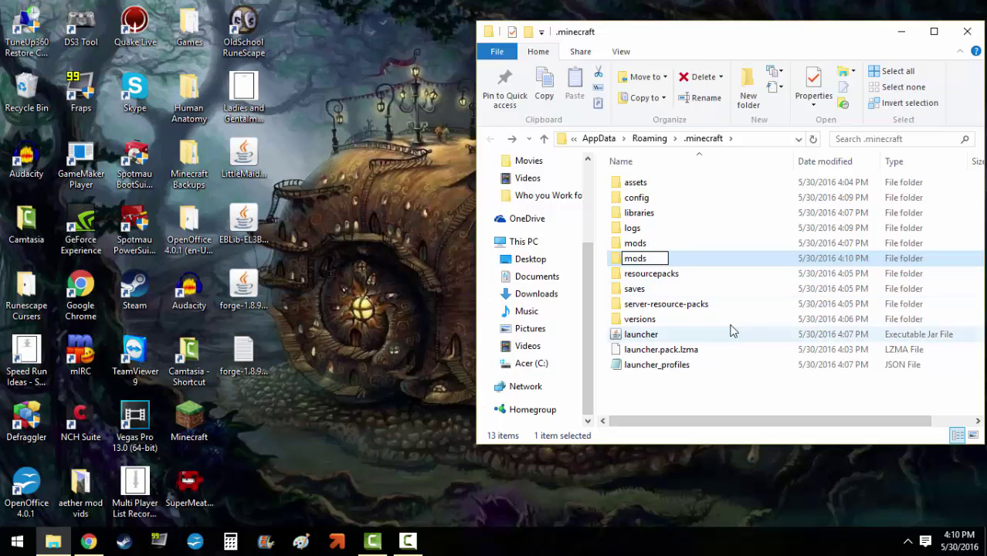
{"action": "key", "text": "BackSpace"}
{"action": "key", "text": "BackSpace"}
{"action": "key", "text": "BackSpace"}
{"action": "key", "text": "BackSpace"}
{"action": "key", "text": "Return"}
{"action": "left_click_drag", "start_coordinate": [645, 258], "coordinate": [44, 98]}
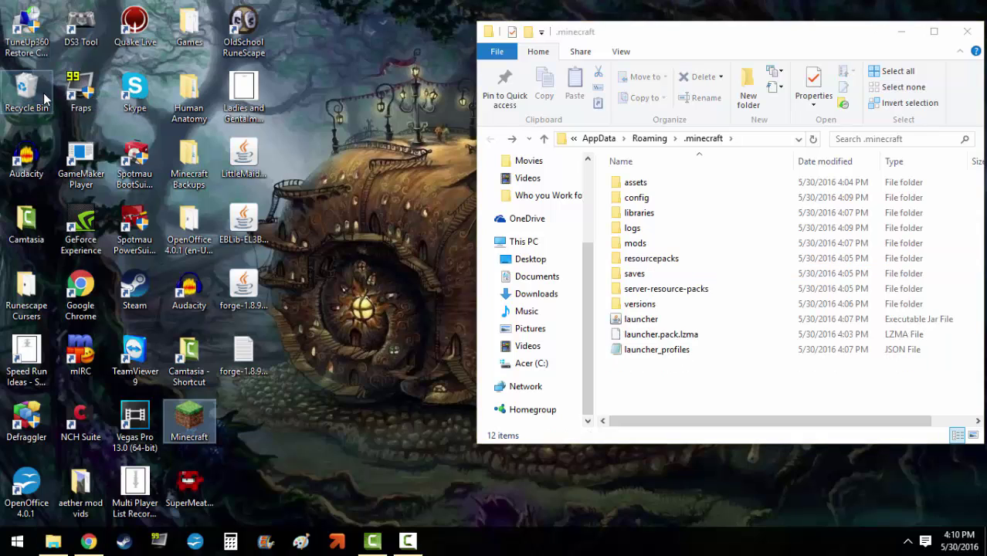
Step: Move the LittleMaidMobNX and EBLib jars from the desktop into the mods folder
{"action": "double_click", "coordinate": [672, 244]}
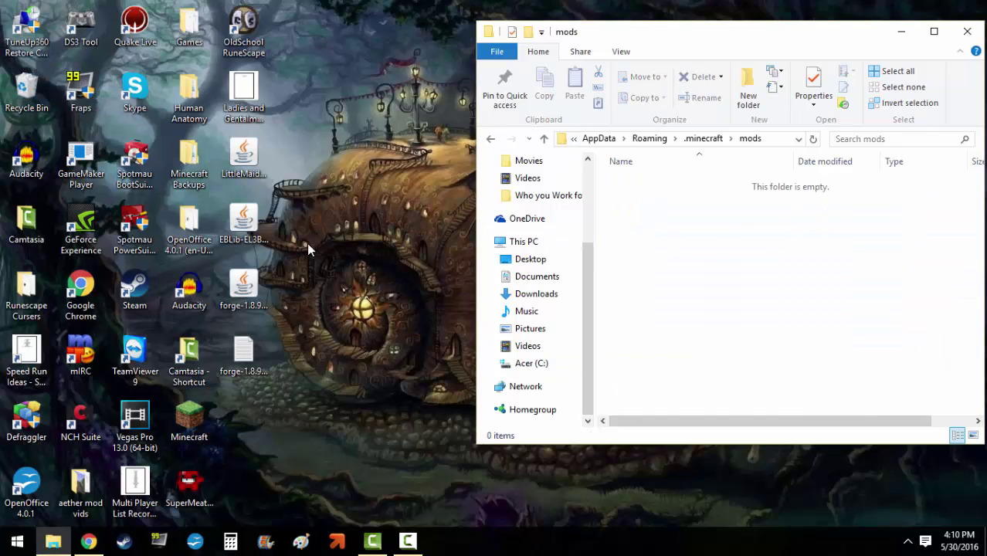
{"action": "left_click_drag", "start_coordinate": [306, 137], "coordinate": [236, 222]}
{"action": "left_click_drag", "start_coordinate": [246, 158], "coordinate": [858, 237]}
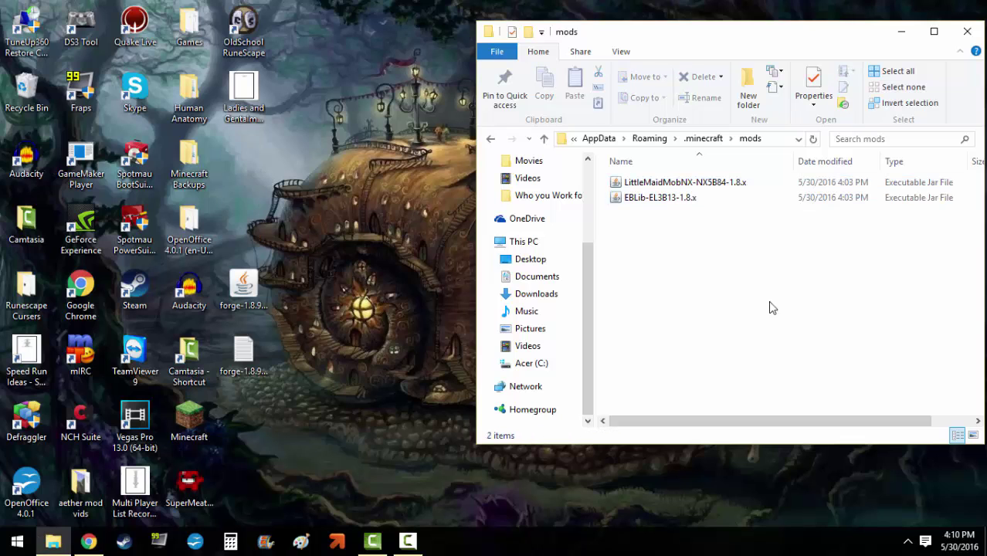
Step: Launch the forge profile, cancelling two Java crash reports, until Minecraft loads with 8 mods
{"action": "double_click", "coordinate": [199, 428]}
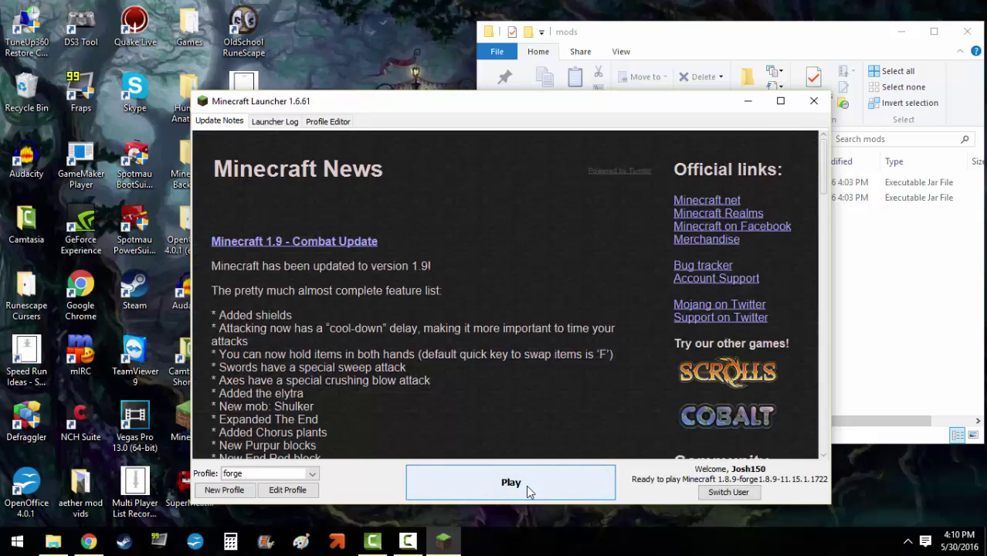
{"action": "left_click", "coordinate": [528, 488]}
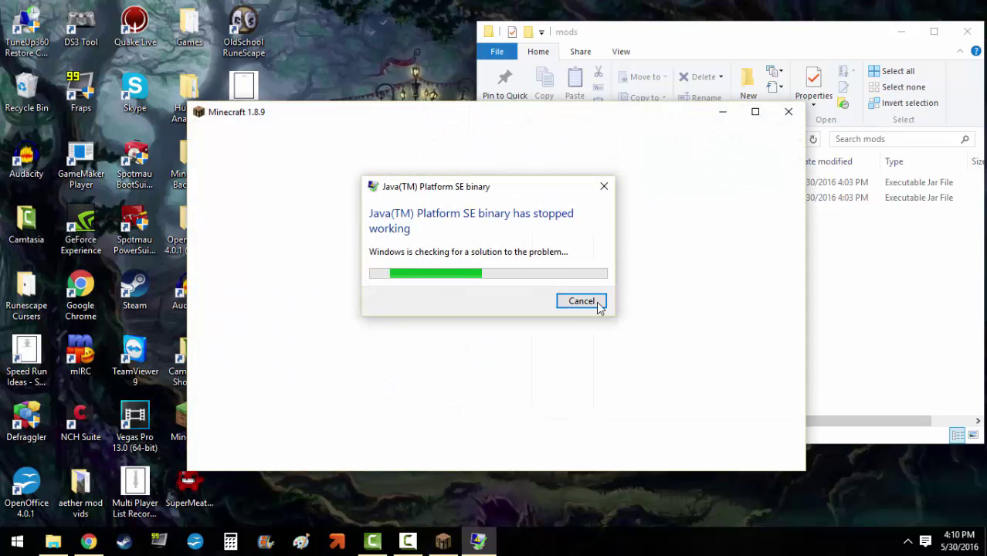
{"action": "left_click", "coordinate": [599, 303]}
{"action": "left_click", "coordinate": [509, 482]}
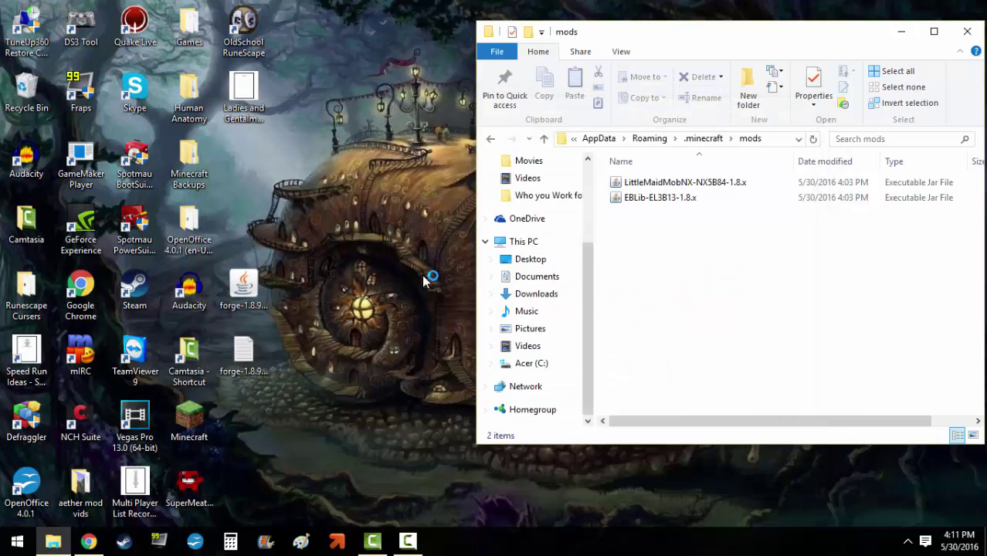
{"action": "left_click", "coordinate": [901, 32]}
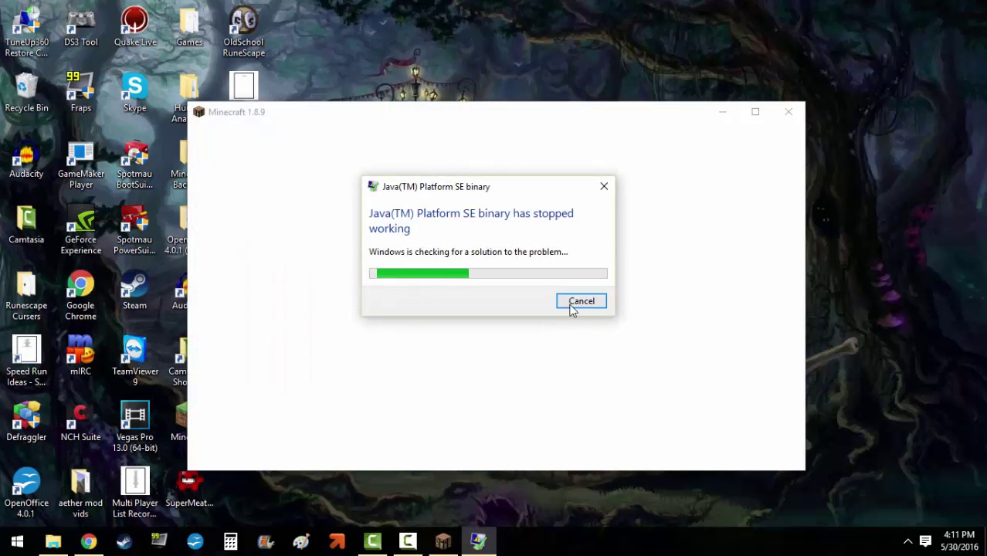
{"action": "left_click", "coordinate": [571, 305]}
{"action": "left_click", "coordinate": [561, 482]}
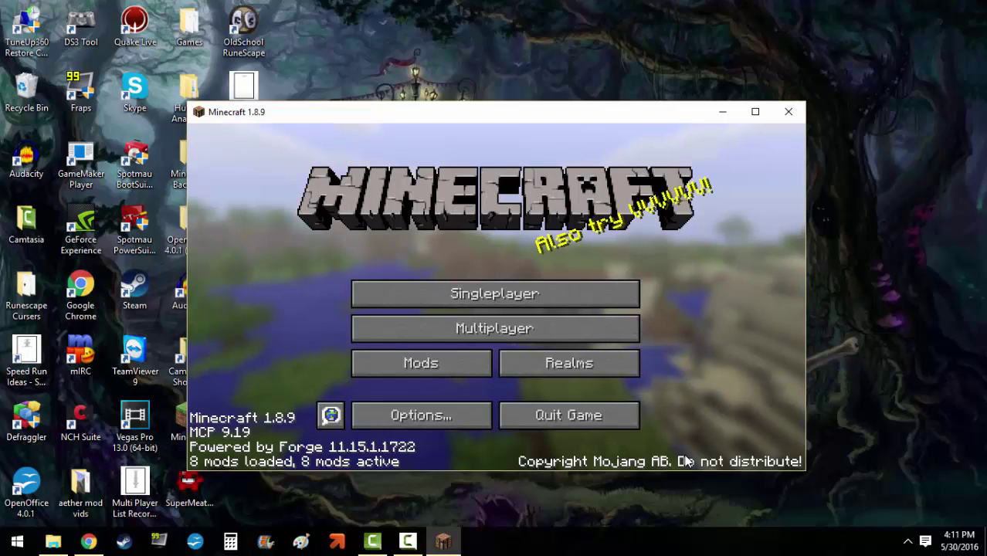
Step: Review the loaded mods list, including LittleMaidMobNX, and return to the title screen
{"action": "left_click", "coordinate": [471, 374]}
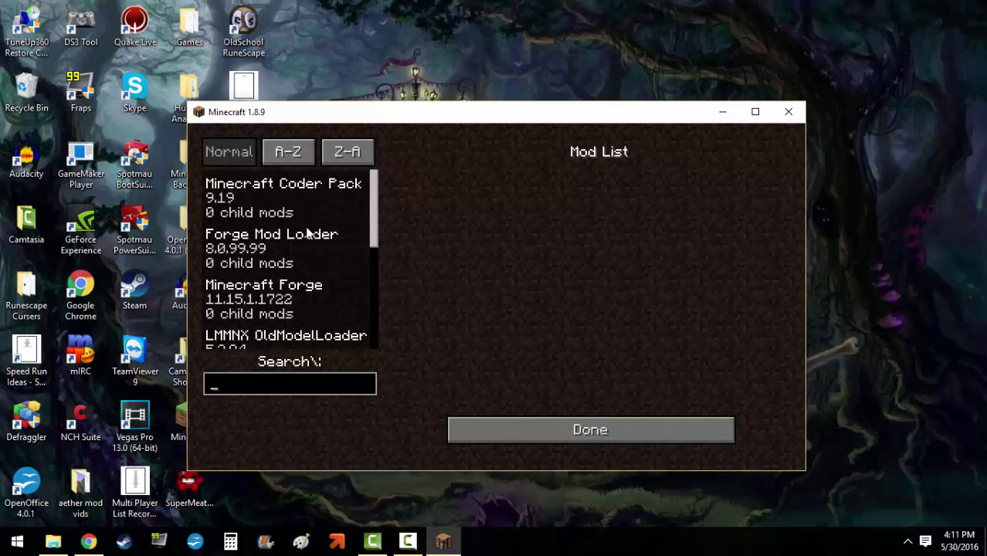
{"action": "scroll", "coordinate": [286, 276], "scroll_direction": "down", "scroll_amount": 3}
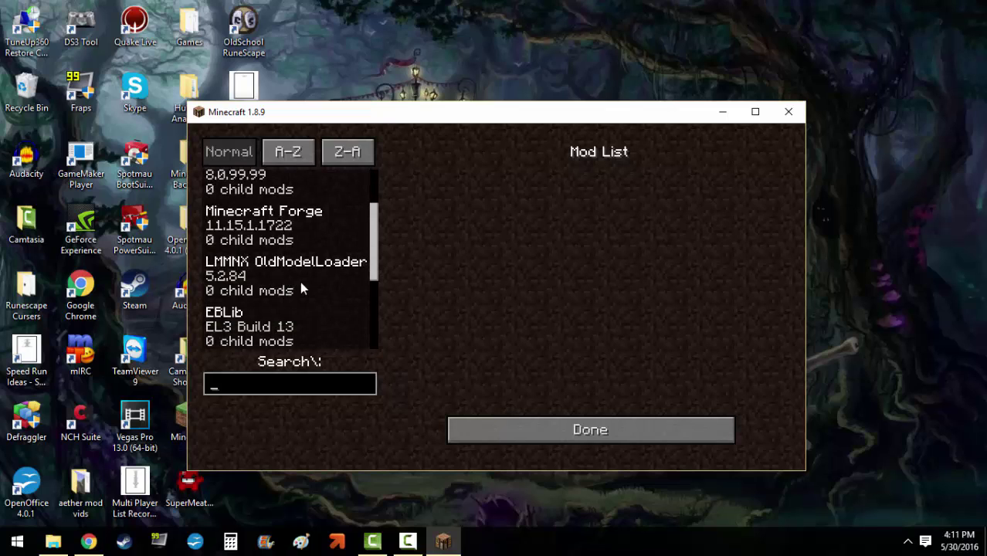
{"action": "scroll", "coordinate": [299, 279], "scroll_direction": "up", "scroll_amount": 2}
{"action": "scroll", "coordinate": [313, 259], "scroll_direction": "up", "scroll_amount": 1}
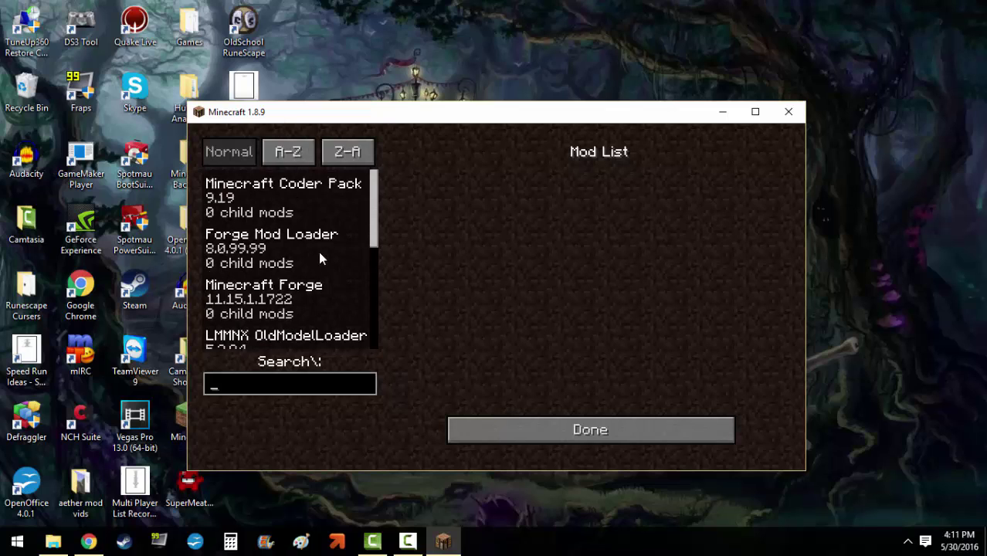
{"action": "left_click", "coordinate": [539, 422]}
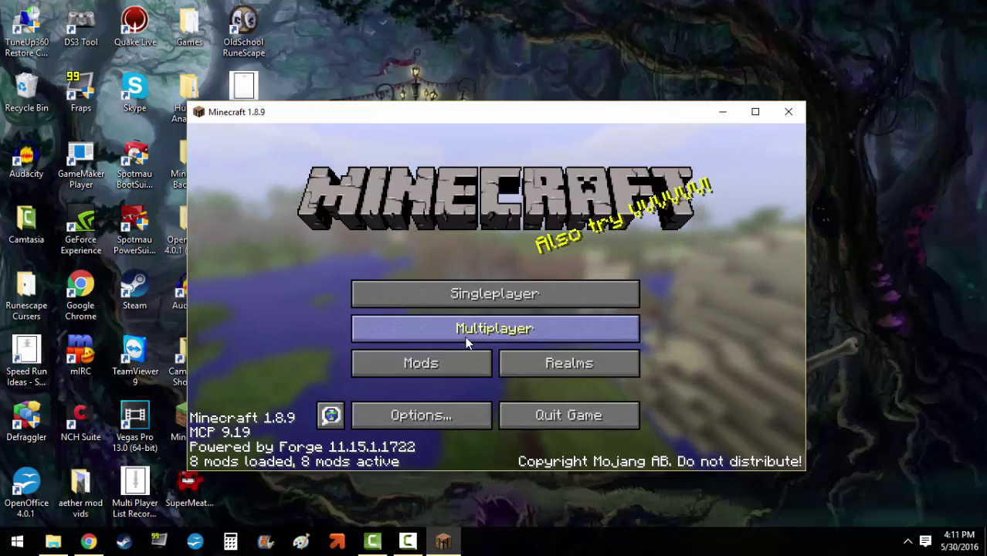
Step: Create and load a new Creative-mode singleplayer world named New World
{"action": "left_click", "coordinate": [486, 295]}
{"action": "left_click", "coordinate": [547, 403]}
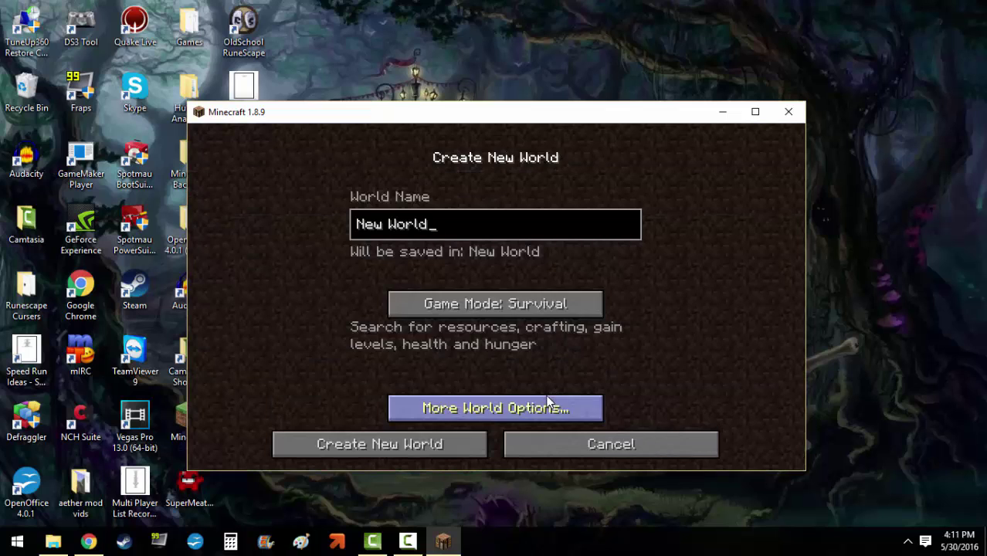
{"action": "left_click", "coordinate": [536, 308]}
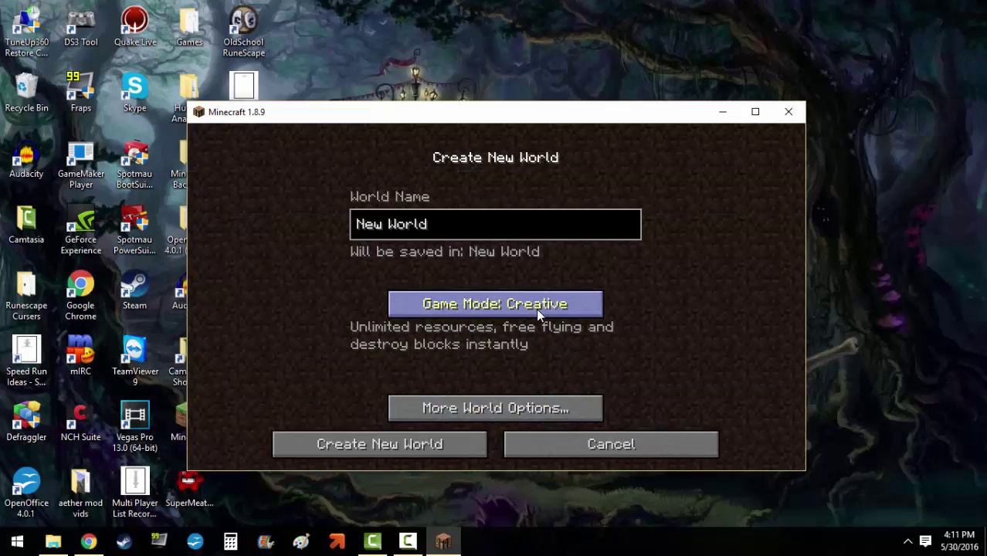
{"action": "left_click", "coordinate": [440, 449]}
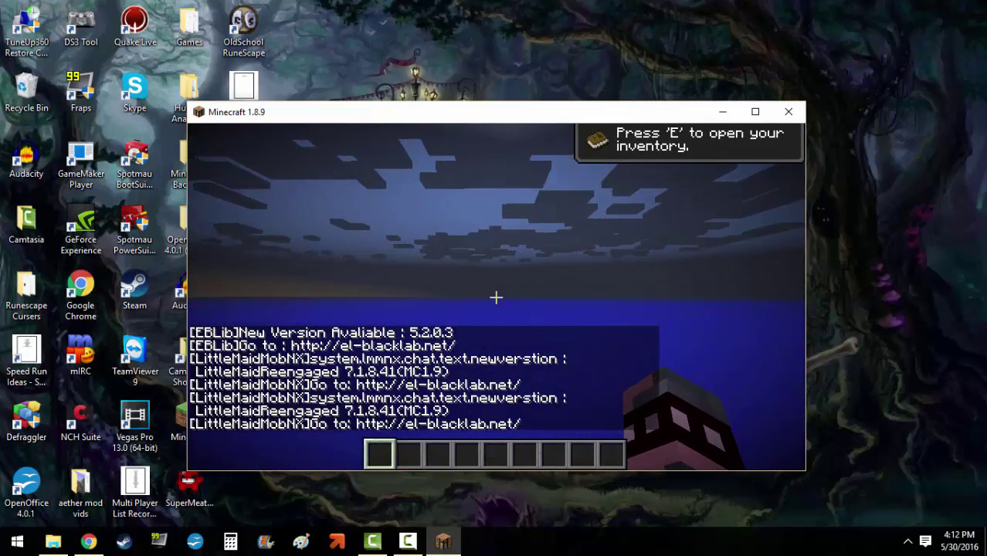
Step: Open the creative inventory and switch to the Miscellaneous items tab
{"action": "key", "text": "e"}
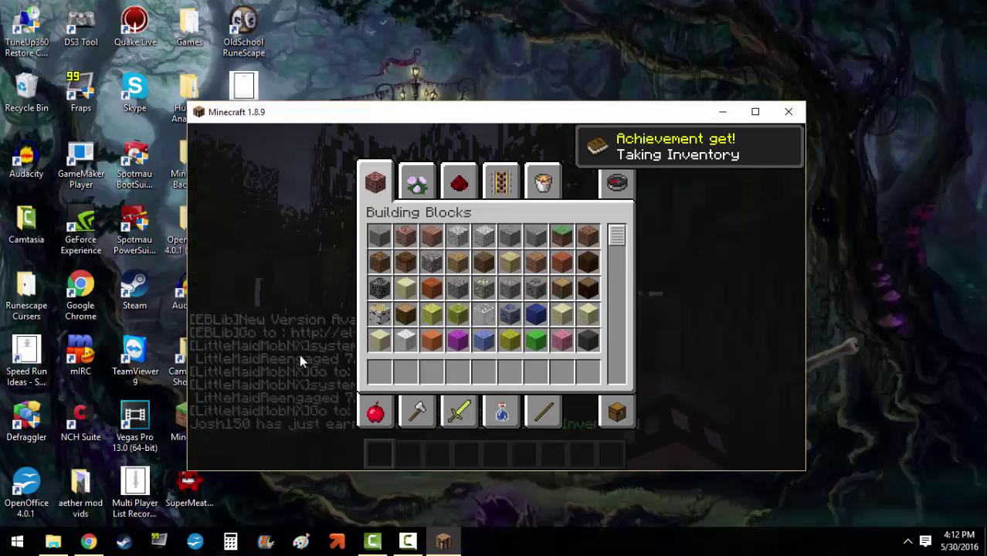
{"action": "key", "text": "e"}
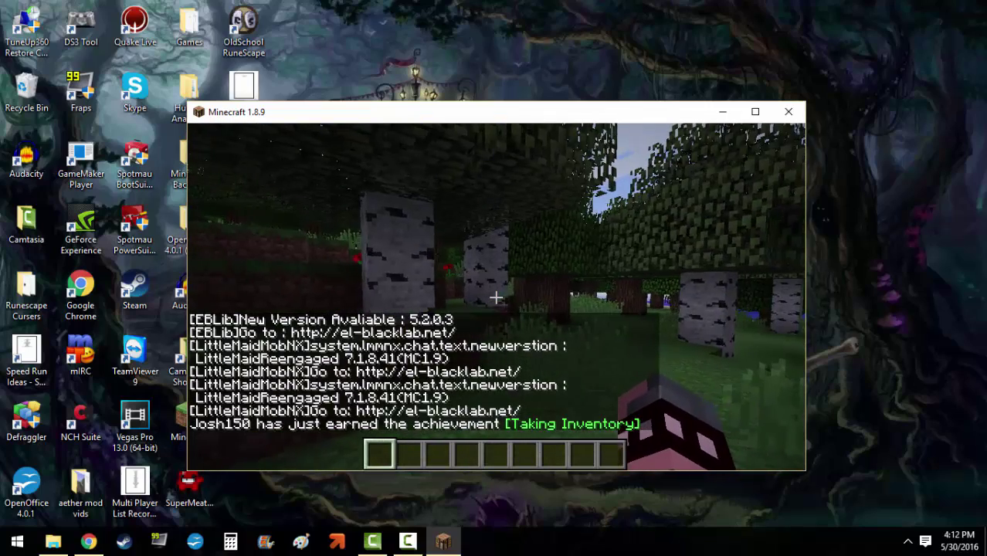
{"action": "key", "text": "e"}
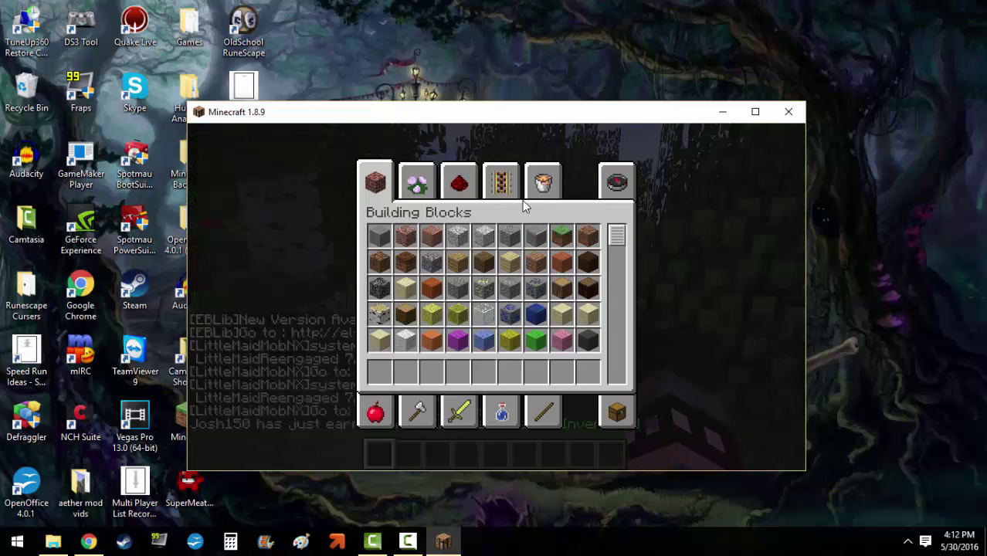
{"action": "left_click", "coordinate": [502, 182]}
{"action": "left_click", "coordinate": [533, 183]}
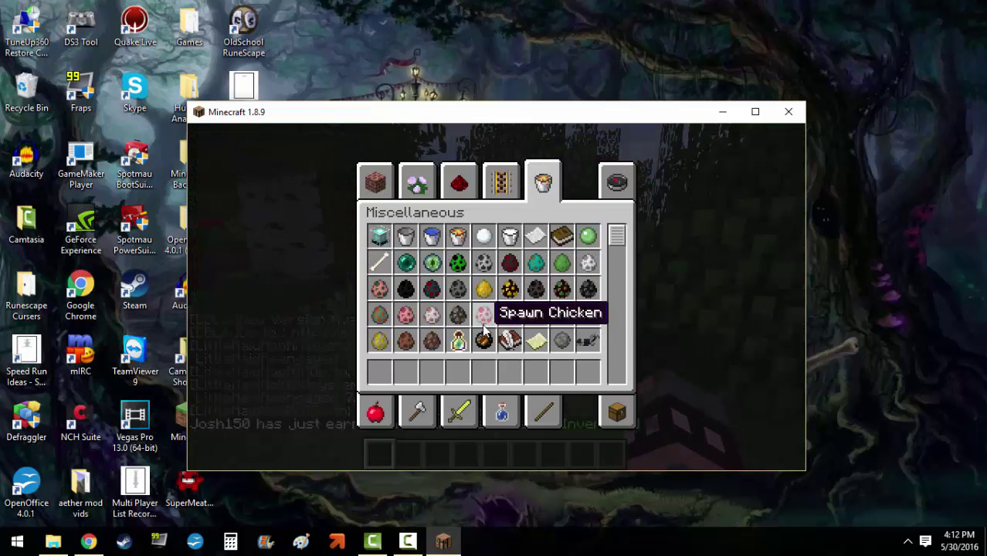
Step: Set Master Volume to OFF under Options > Music & Sounds and resume the game
{"action": "key", "text": "Escape"}
{"action": "key", "text": "Escape"}
{"action": "left_click", "coordinate": [433, 345]}
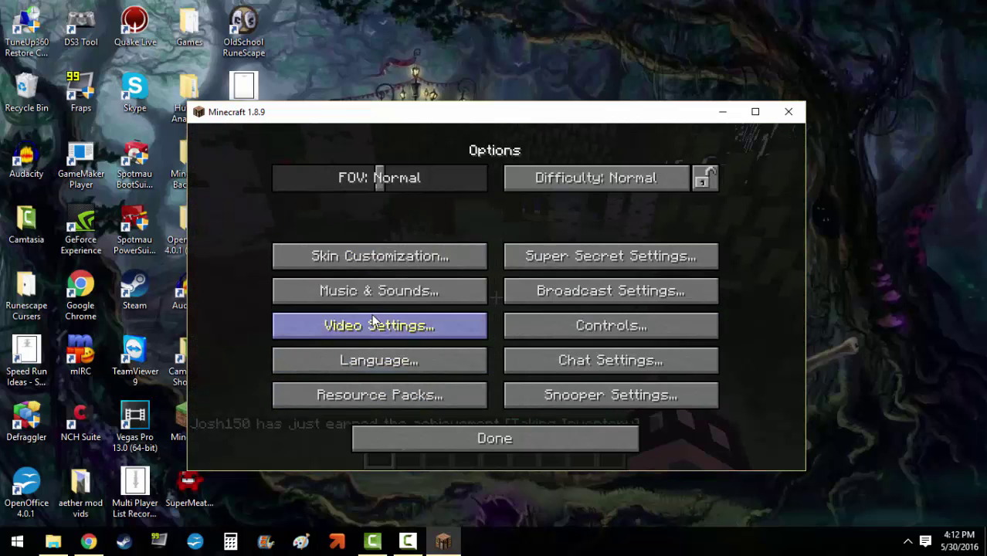
{"action": "left_click", "coordinate": [369, 288]}
{"action": "left_click_drag", "start_coordinate": [378, 174], "coordinate": [240, 182]}
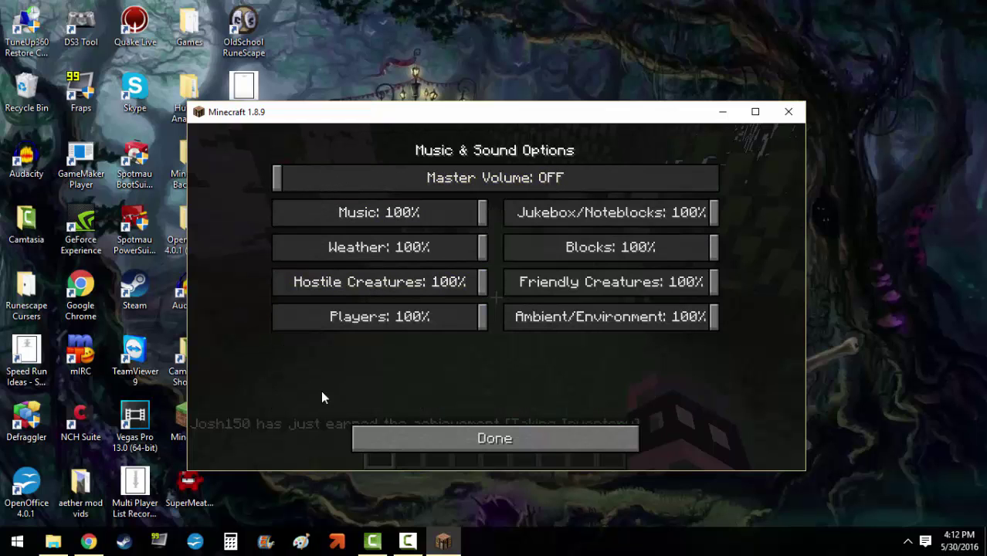
{"action": "left_click", "coordinate": [416, 449]}
{"action": "left_click", "coordinate": [417, 450]}
{"action": "left_click", "coordinate": [475, 217]}
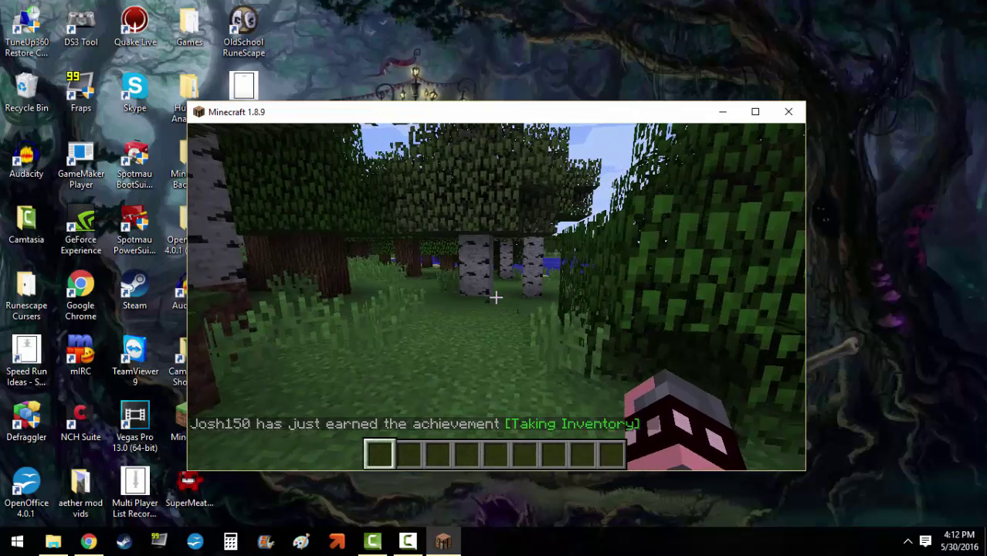
Step: Reopen the creative Miscellaneous tab and scroll to the Spawn LittleMaid egg
{"action": "key", "text": "e"}
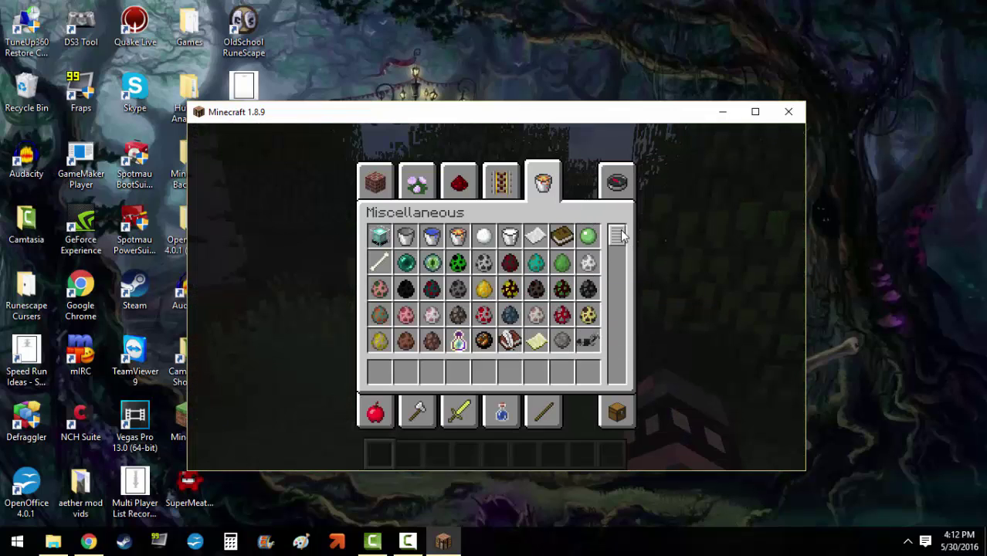
{"action": "scroll", "coordinate": [611, 350], "scroll_direction": "down", "scroll_amount": 3}
{"action": "left_click", "coordinate": [617, 411]}
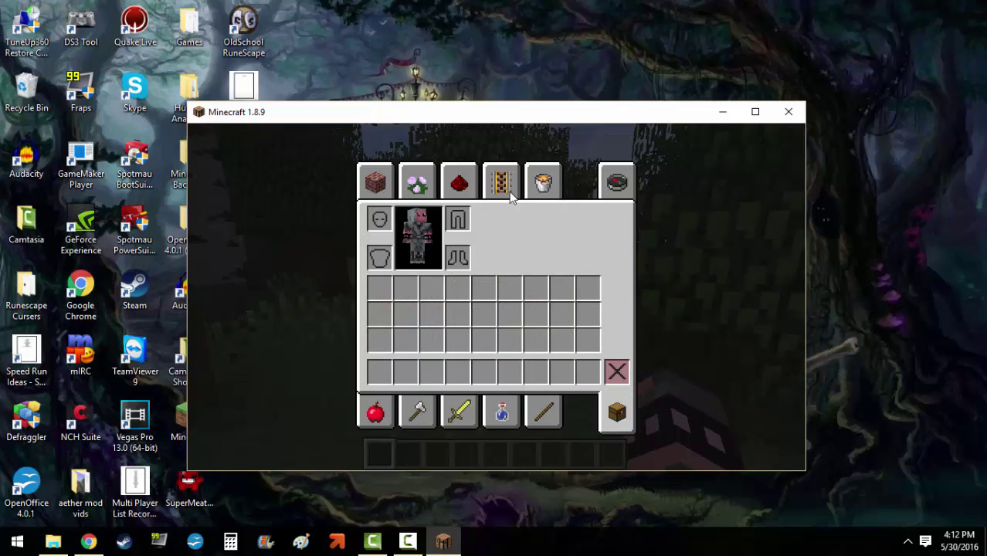
{"action": "left_click", "coordinate": [543, 182]}
{"action": "left_click_drag", "start_coordinate": [621, 252], "coordinate": [614, 376]}
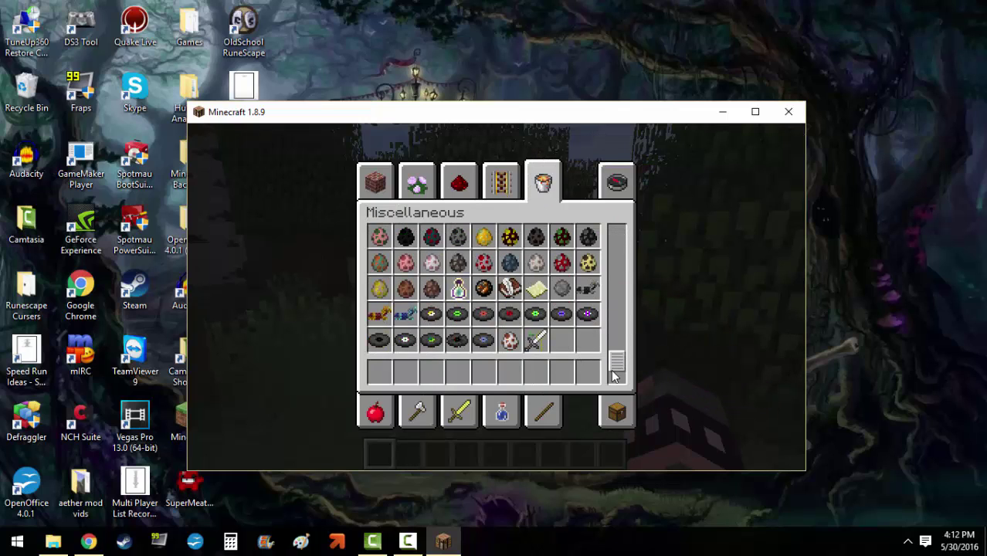
Step: Put the Spawn LittleMaid egg in the first hotbar slot and spawn five LittleMaids
{"action": "left_click", "coordinate": [510, 341]}
{"action": "left_click", "coordinate": [379, 373]}
{"action": "key", "text": "e"}
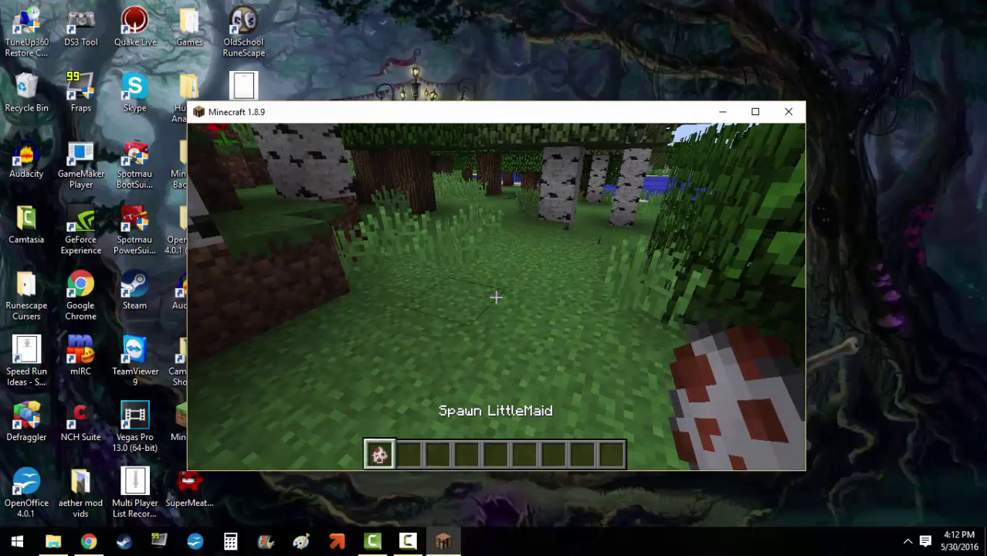
{"action": "right_click", "coordinate": [496, 297]}
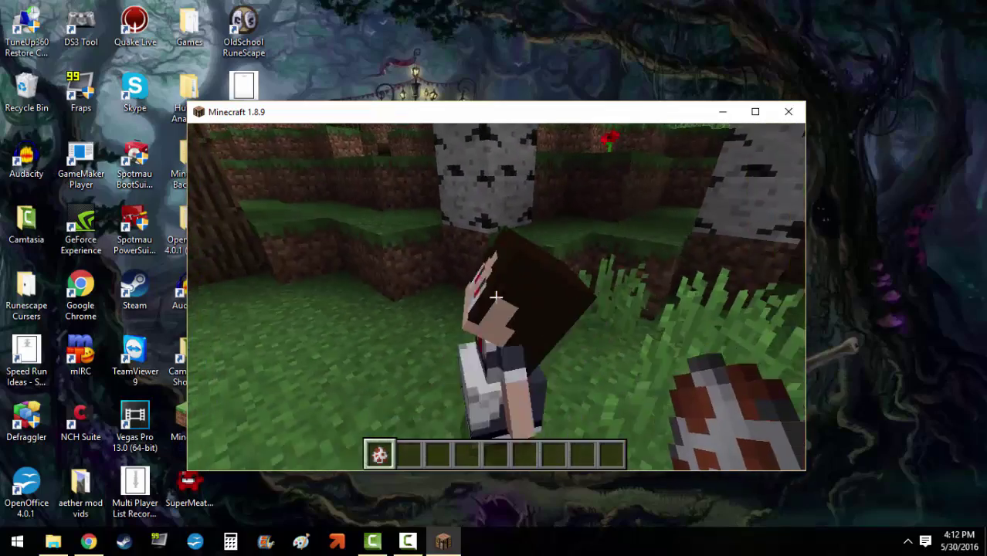
{"action": "right_click", "coordinate": [496, 297]}
{"action": "right_click", "coordinate": [496, 297]}
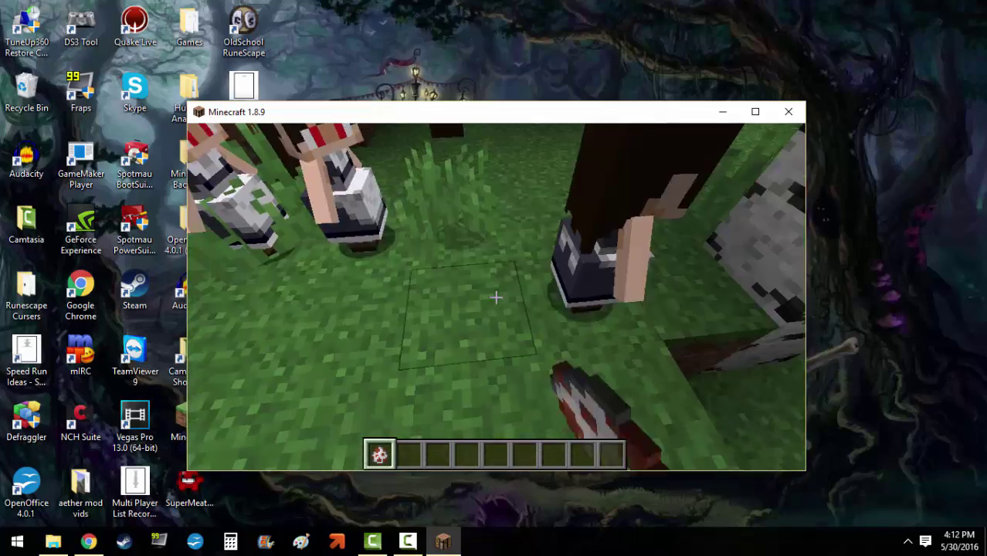
{"action": "right_click", "coordinate": [496, 297]}
{"action": "right_click", "coordinate": [496, 297]}
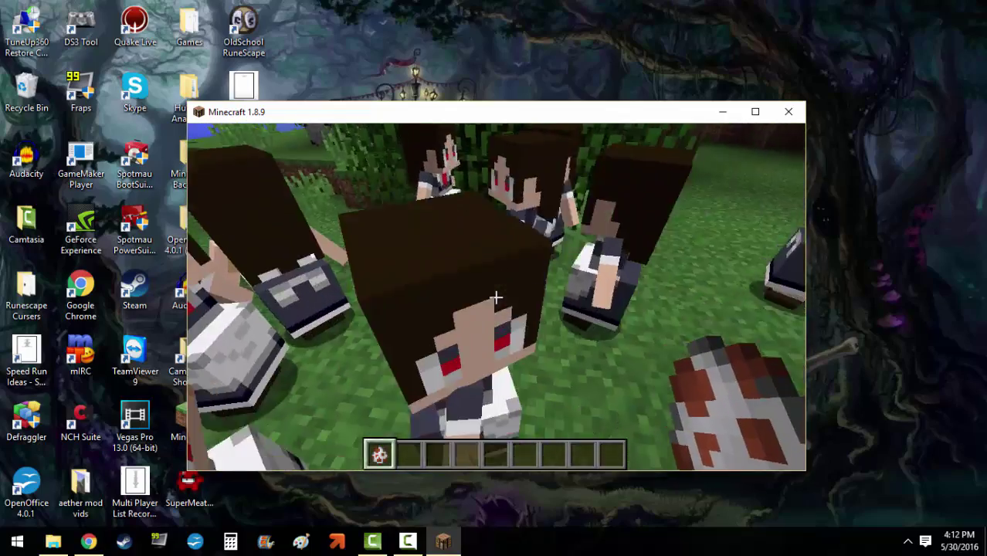
Step: Pause among the maids, then Save and Quit to Title
{"action": "key", "text": "Escape"}
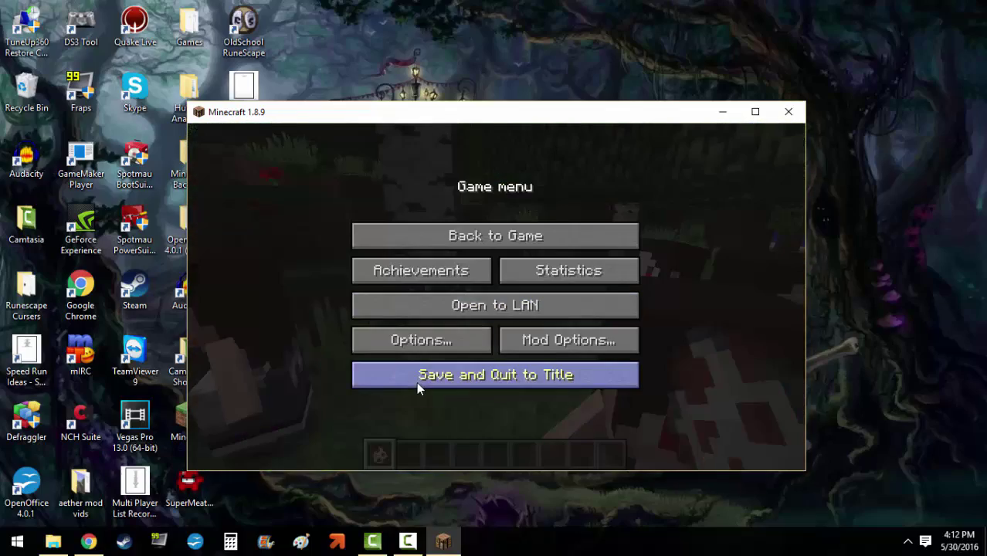
{"action": "left_click", "coordinate": [471, 235]}
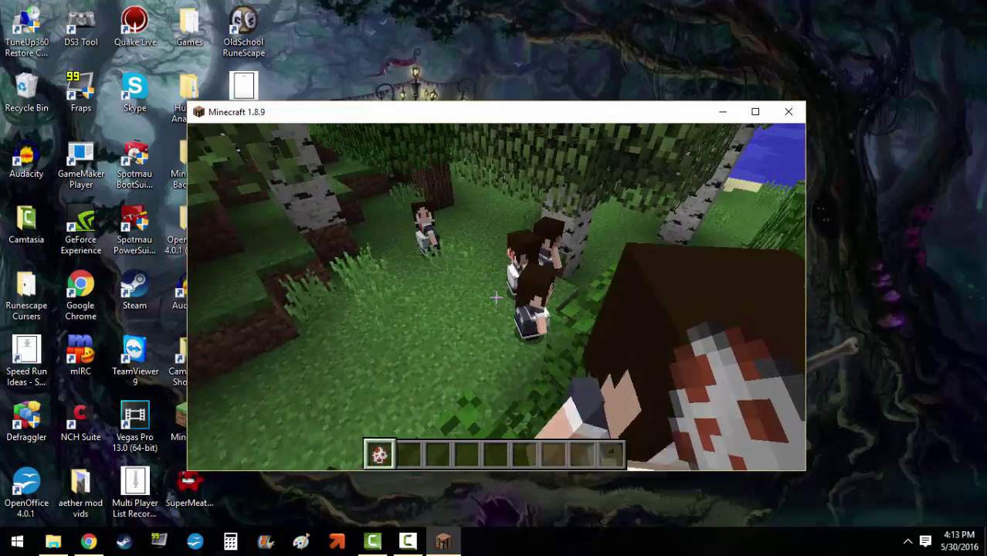
{"action": "key", "text": "Escape"}
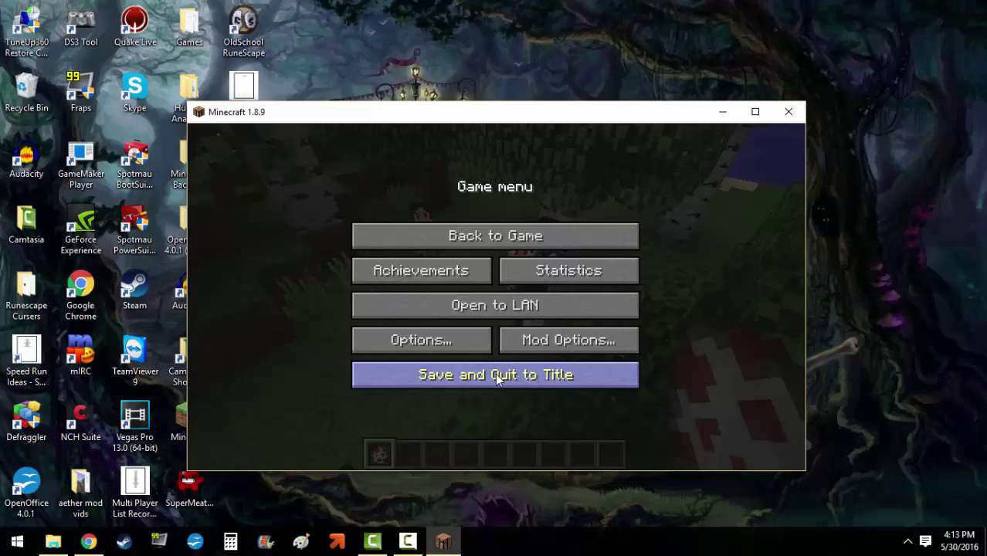
{"action": "left_click", "coordinate": [498, 376]}
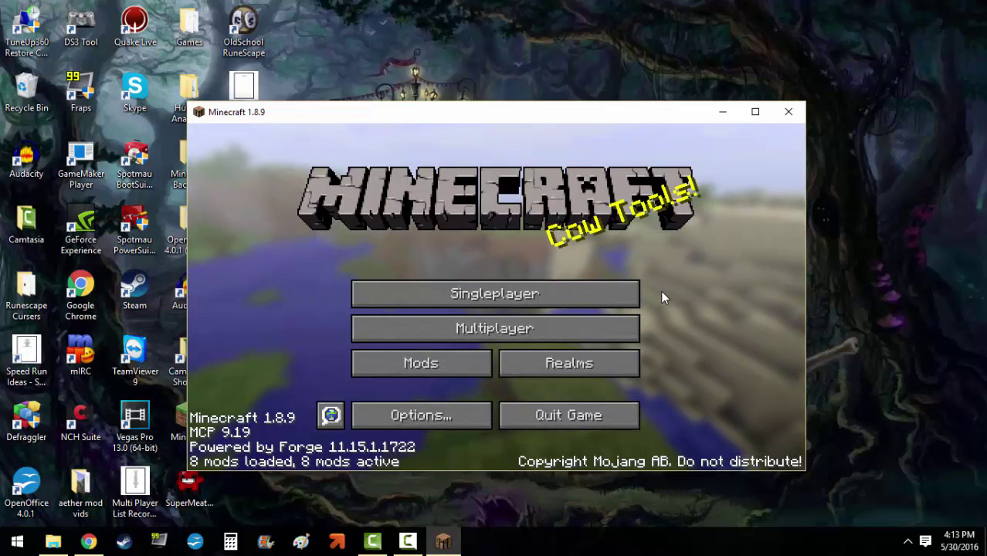
Step: Close the game window and move the two forge files aside on the desktop
{"action": "left_click", "coordinate": [789, 111]}
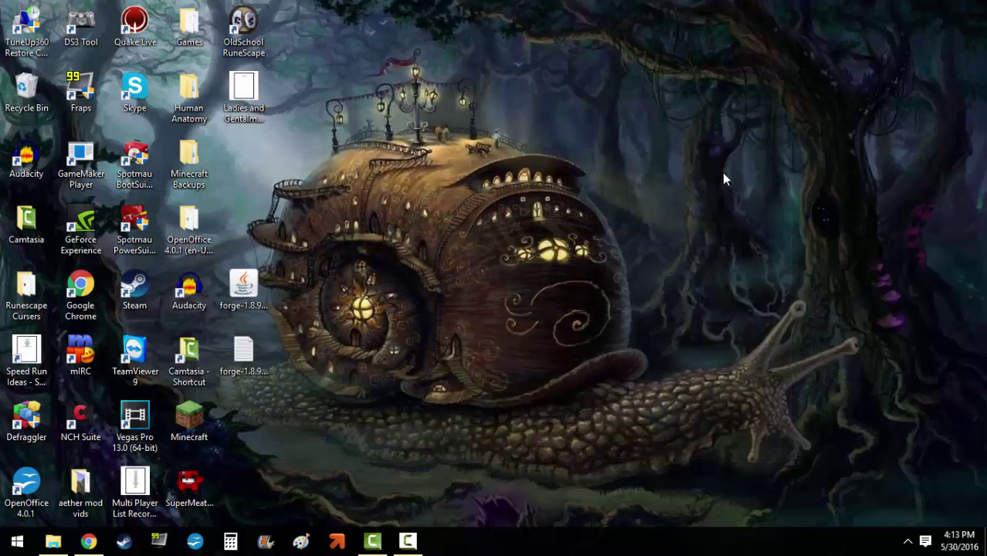
{"action": "left_click_drag", "start_coordinate": [333, 229], "coordinate": [218, 362]}
{"action": "left_click_drag", "start_coordinate": [244, 287], "coordinate": [54, 104]}
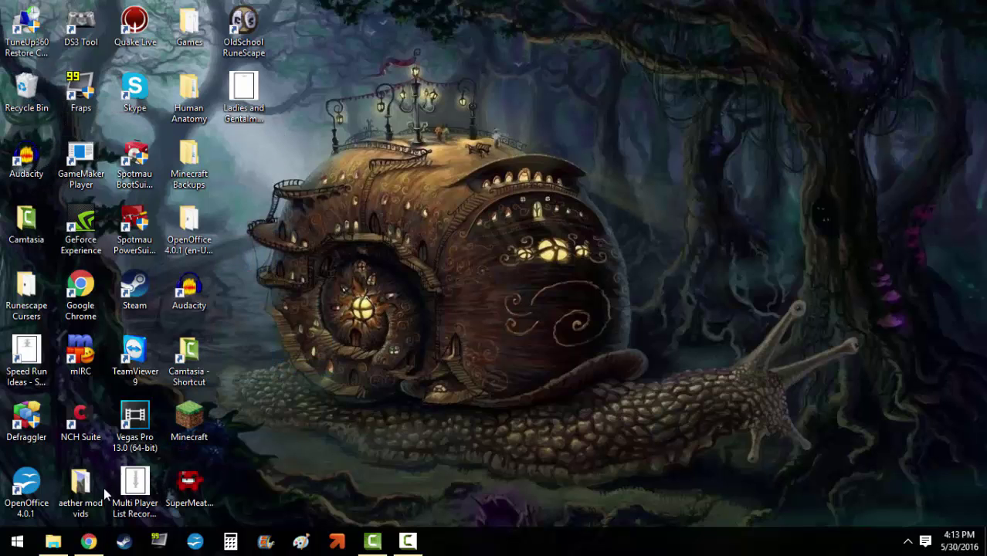
Step: Relaunch the Minecraft Launcher and open the forge profile's game directory from Edit Profile
{"action": "left_click", "coordinate": [184, 424]}
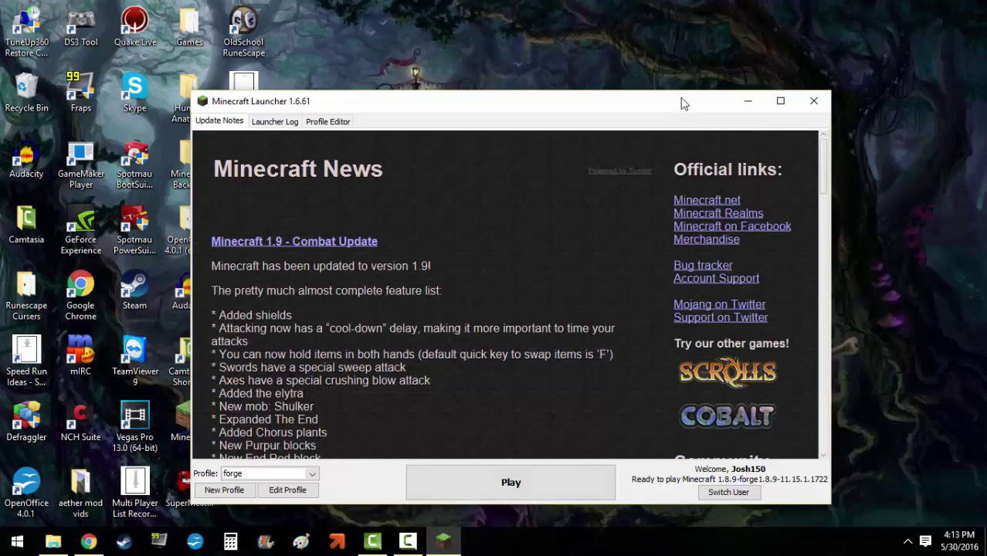
{"action": "left_click_drag", "start_coordinate": [680, 101], "coordinate": [733, 72]}
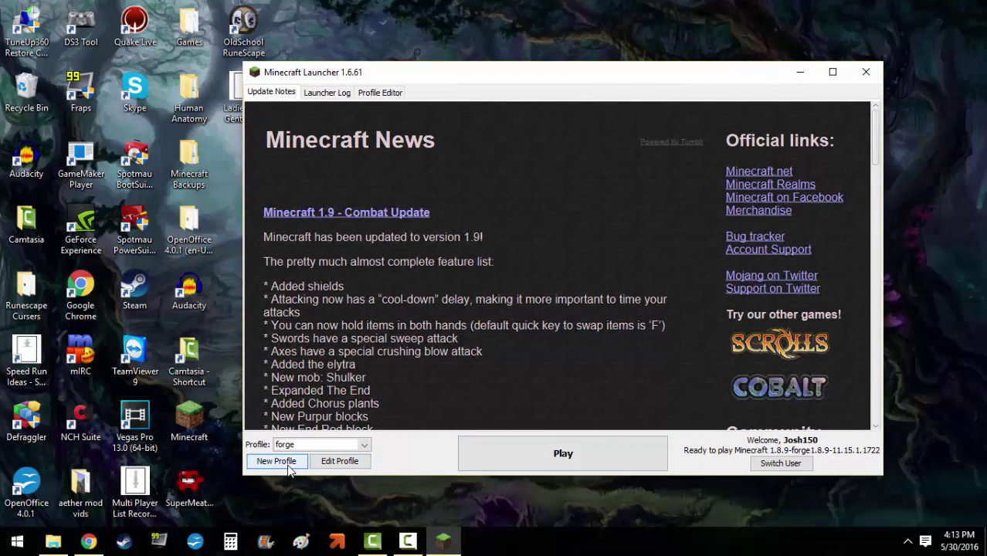
{"action": "left_click", "coordinate": [319, 463]}
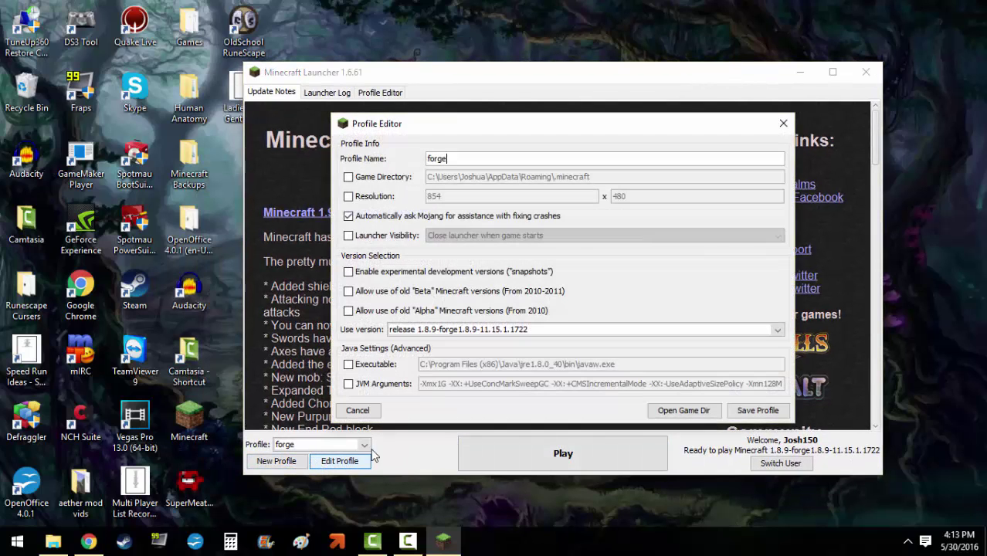
{"action": "left_click", "coordinate": [704, 412]}
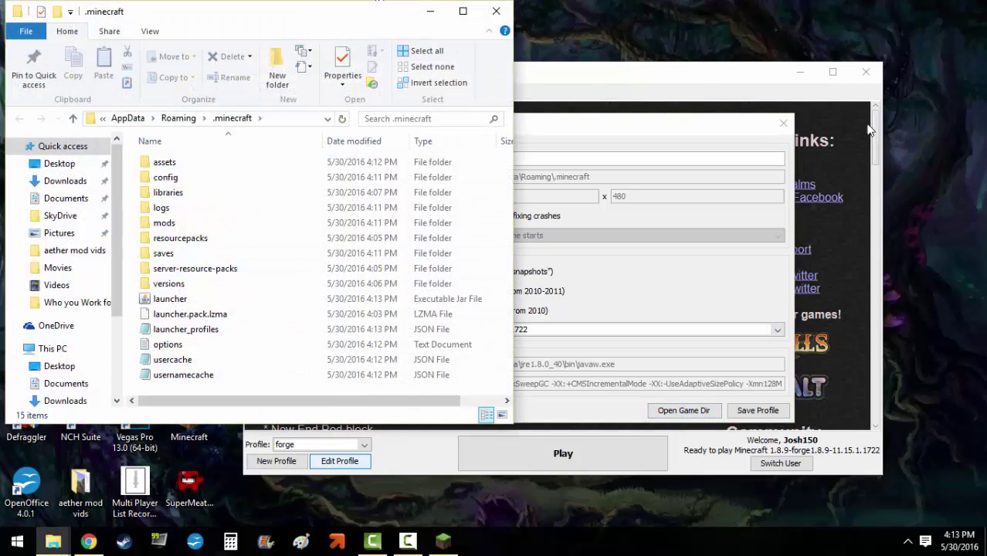
Step: Close the launcher and move the .minecraft window to the right side of the screen
{"action": "left_click", "coordinate": [784, 123]}
{"action": "left_click", "coordinate": [783, 123]}
{"action": "left_click", "coordinate": [866, 72]}
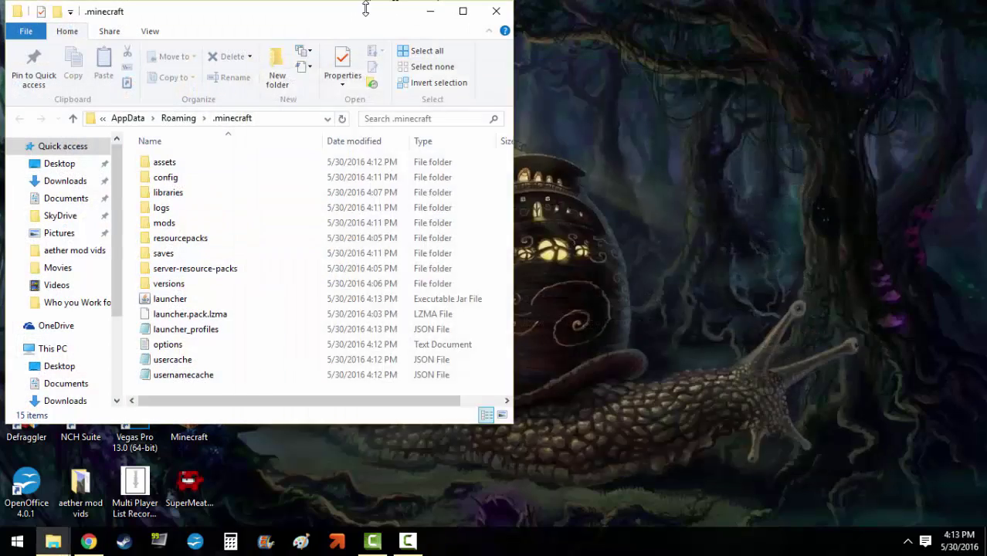
{"action": "left_click_drag", "start_coordinate": [366, 18], "coordinate": [803, 49]}
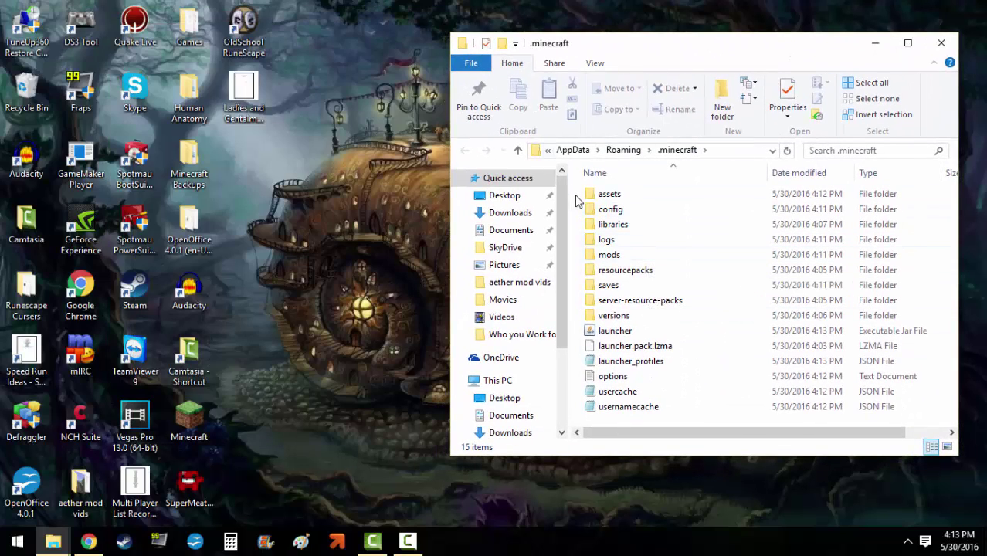
Step: Select all 15 .minecraft items and permanently empty the Recycle Bin
{"action": "left_click_drag", "start_coordinate": [661, 194], "coordinate": [682, 479]}
{"action": "left_click", "coordinate": [377, 224]}
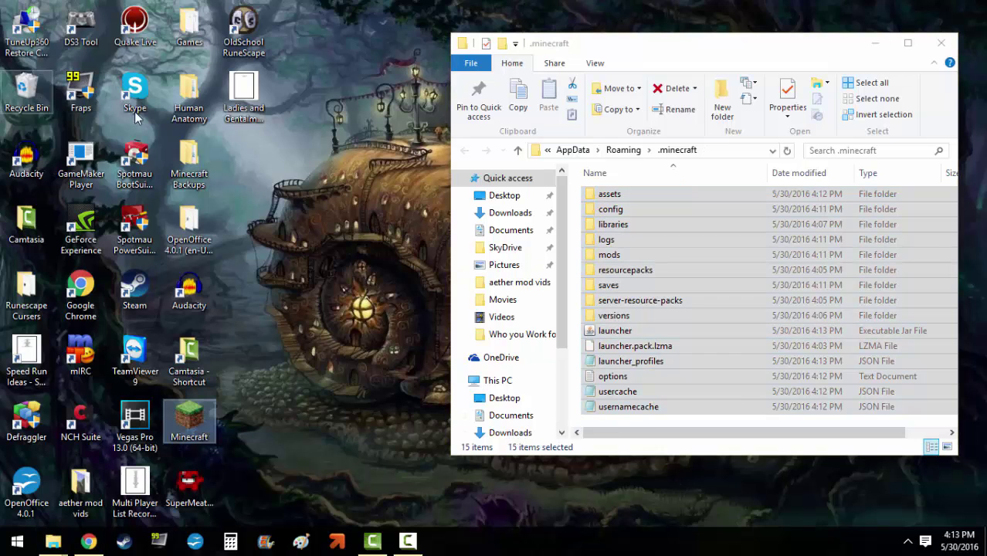
{"action": "right_click", "coordinate": [23, 91]}
{"action": "left_click", "coordinate": [35, 107]}
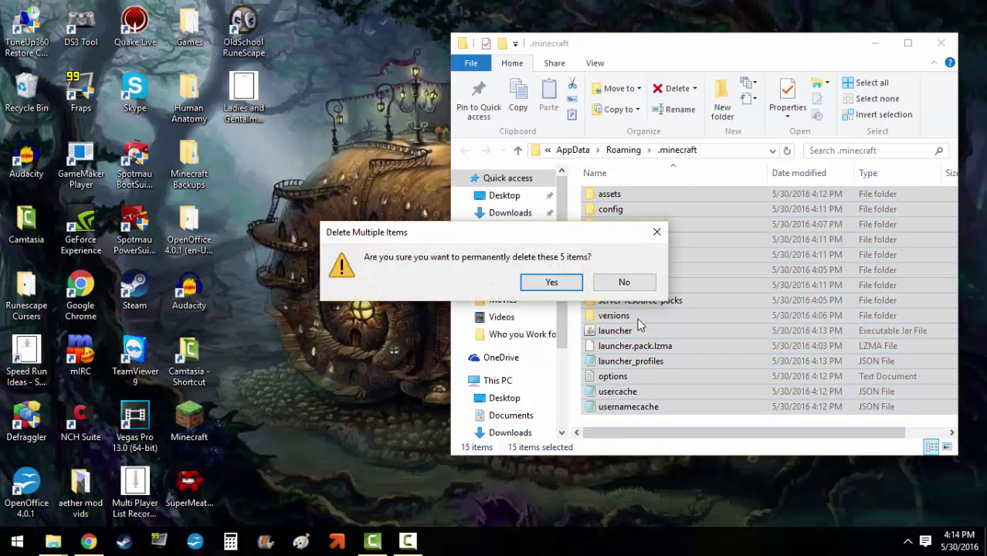
{"action": "left_click", "coordinate": [552, 283]}
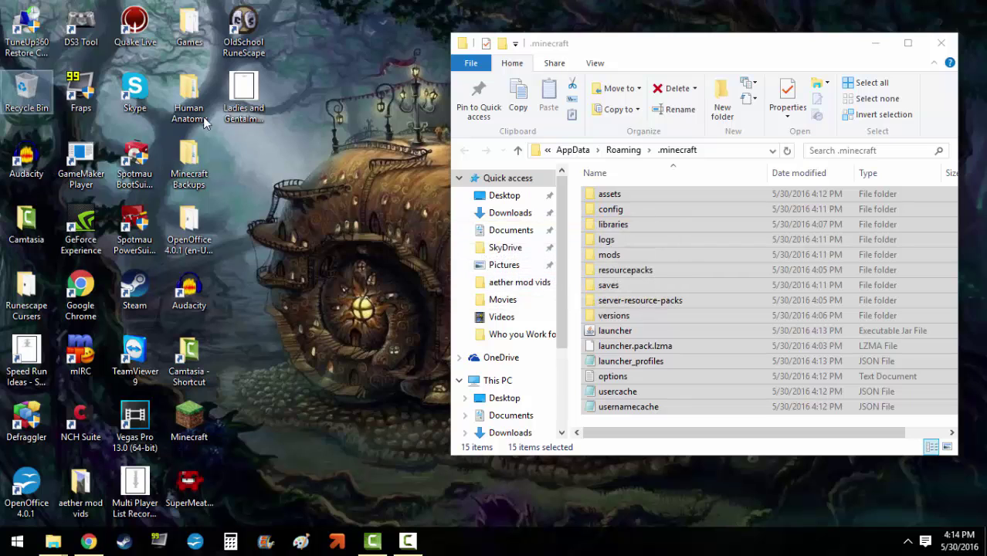
Step: Move all .minecraft items into the Recycle Bin and open the Minecraft Backups folder
{"action": "left_click", "coordinate": [569, 192]}
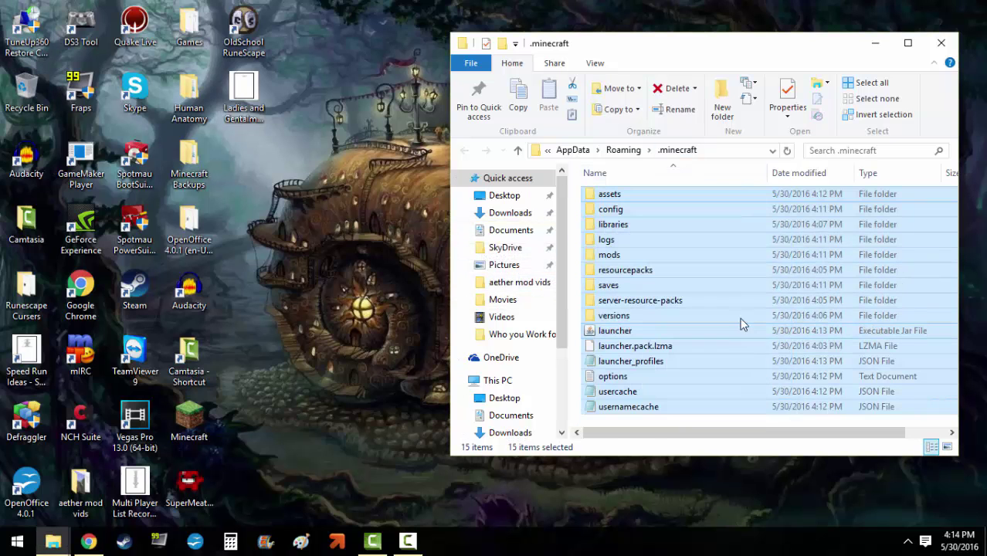
{"action": "left_click_drag", "start_coordinate": [740, 326], "coordinate": [35, 97]}
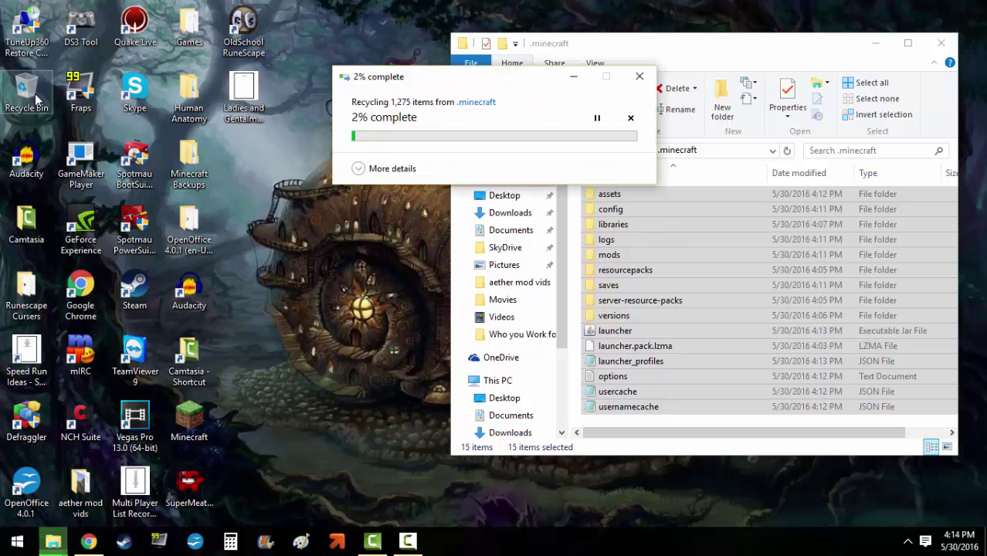
{"action": "double_click", "coordinate": [189, 166]}
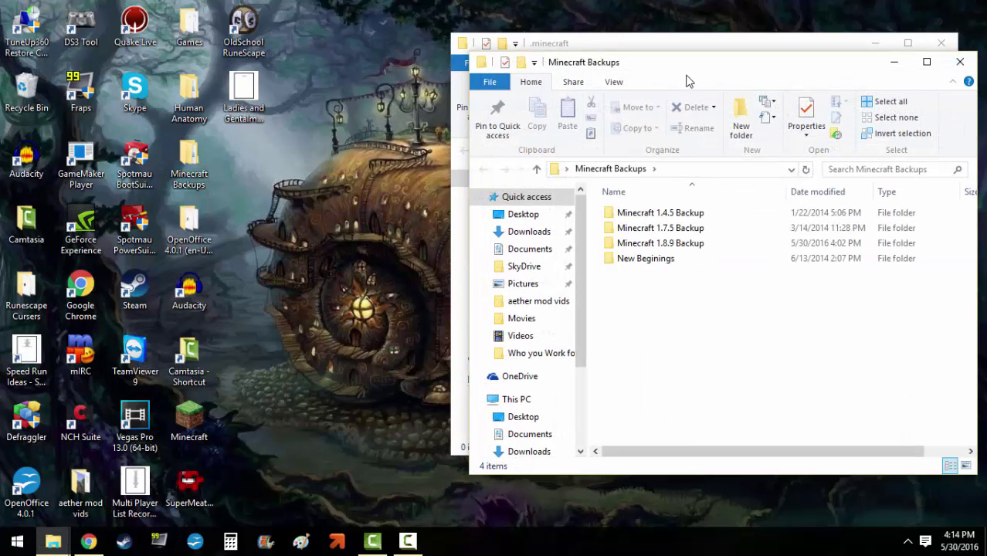
Step: Move all 16 Minecraft 1.8.9 Backup items into .minecraft, then close the emptied backup window
{"action": "left_click_drag", "start_coordinate": [688, 81], "coordinate": [160, 48]}
{"action": "double_click", "coordinate": [161, 222]}
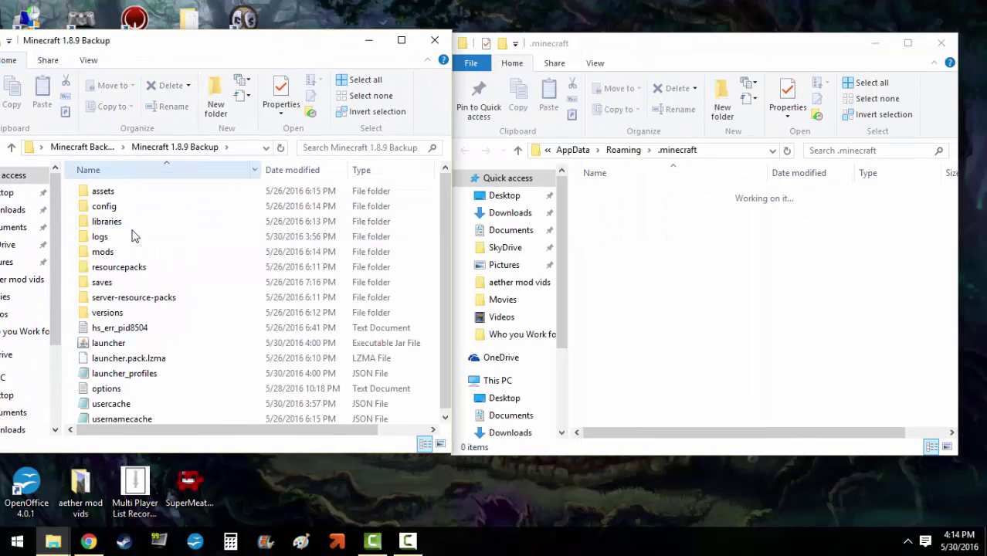
{"action": "left_click_drag", "start_coordinate": [87, 206], "coordinate": [214, 423]}
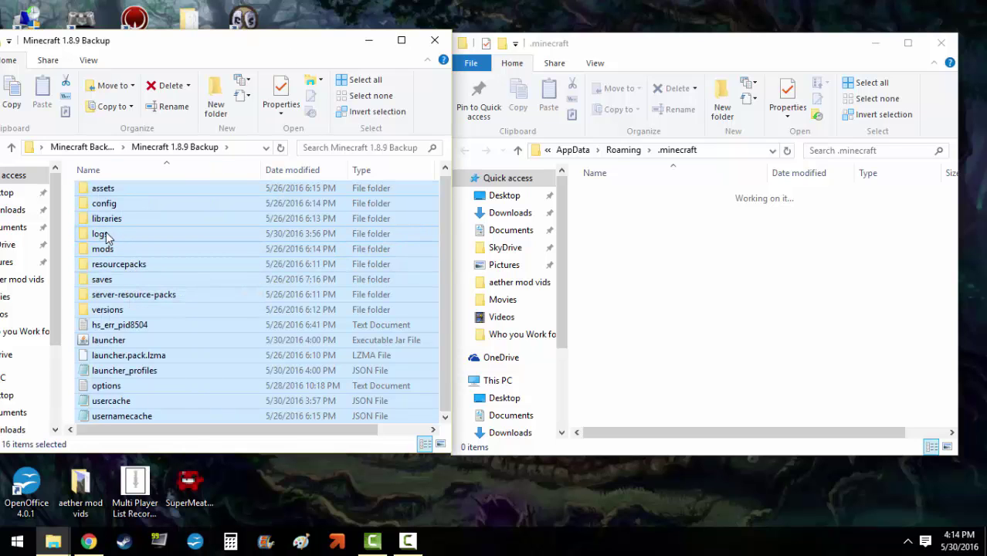
{"action": "left_click_drag", "start_coordinate": [109, 237], "coordinate": [771, 291]}
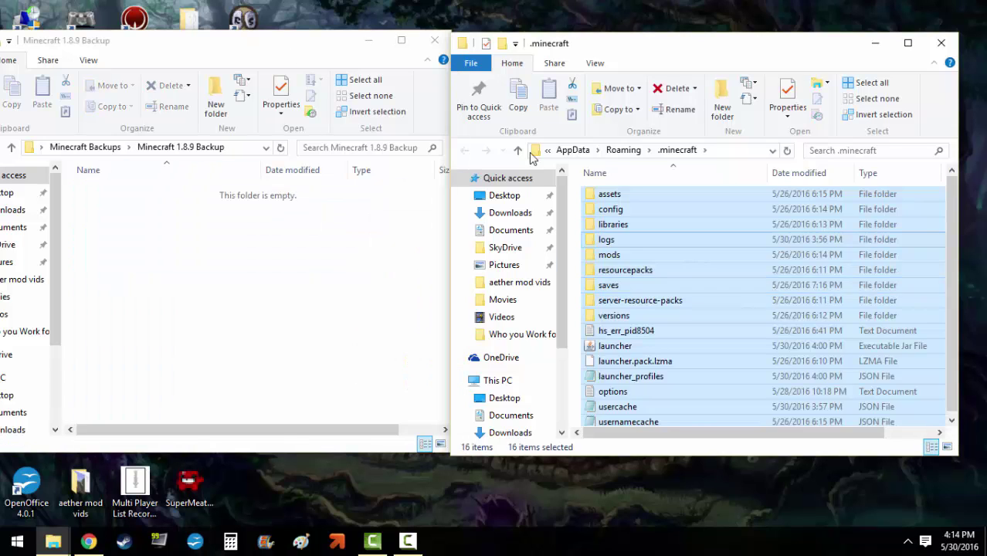
{"action": "left_click", "coordinate": [435, 40]}
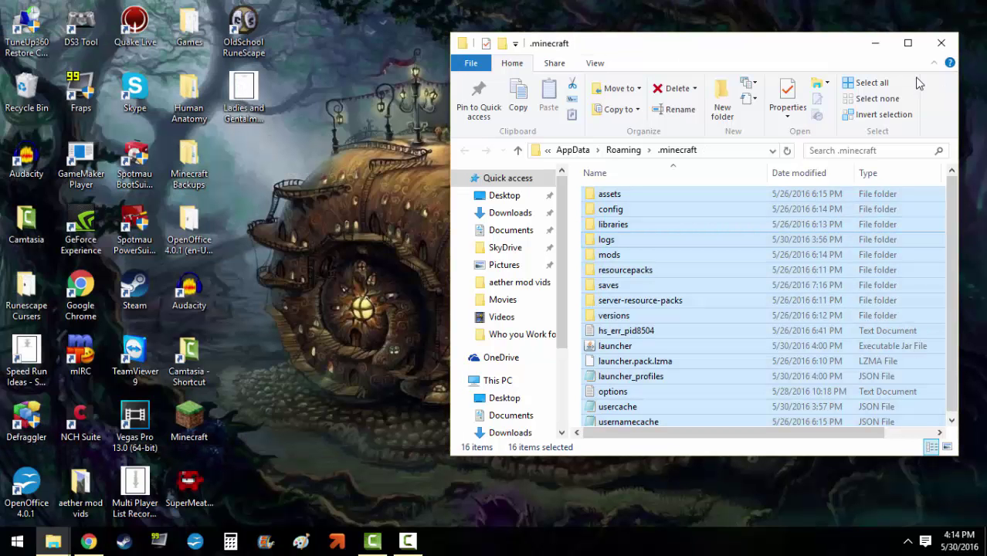
Step: Close the .minecraft window and launch Minecraft with the forge profile
{"action": "left_click", "coordinate": [939, 43]}
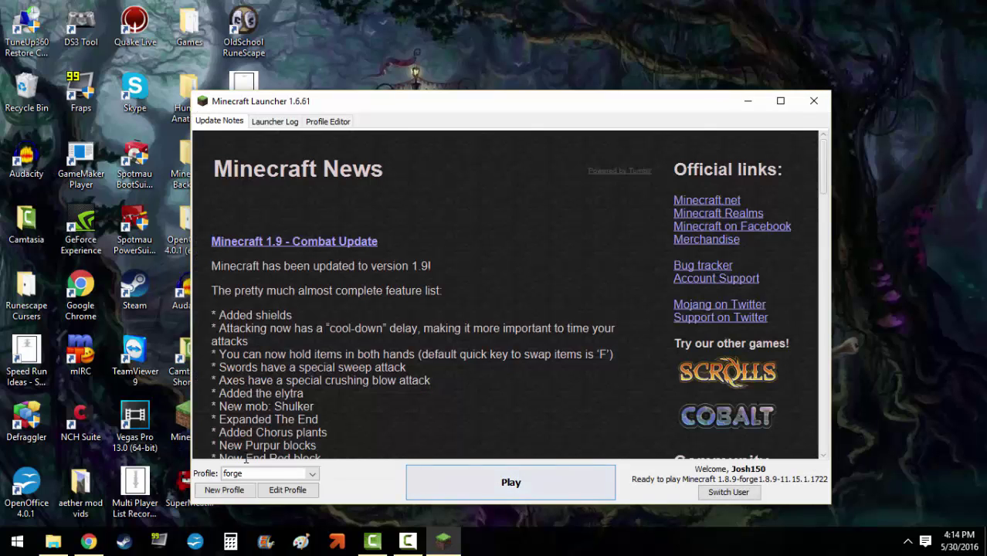
{"action": "left_click", "coordinate": [251, 469]}
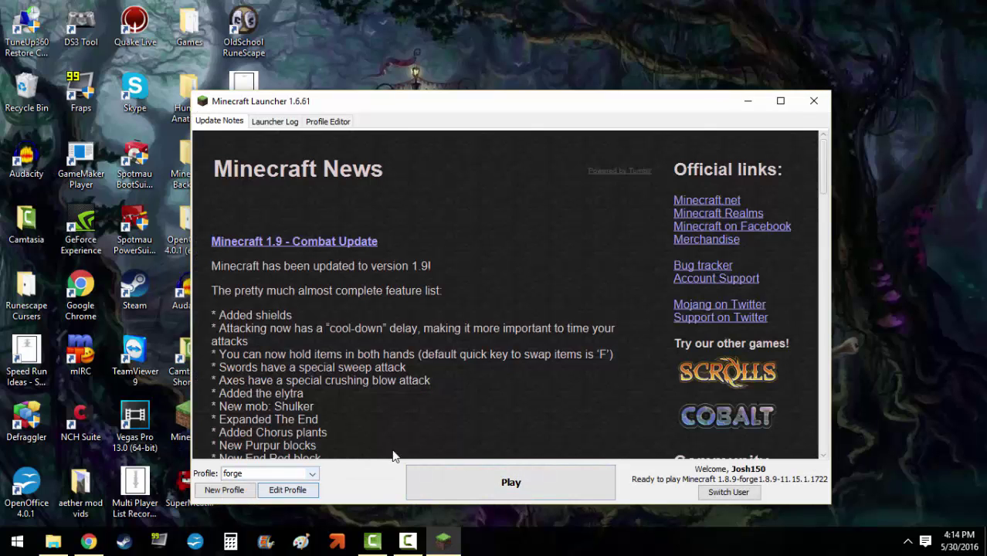
{"action": "left_click", "coordinate": [534, 487]}
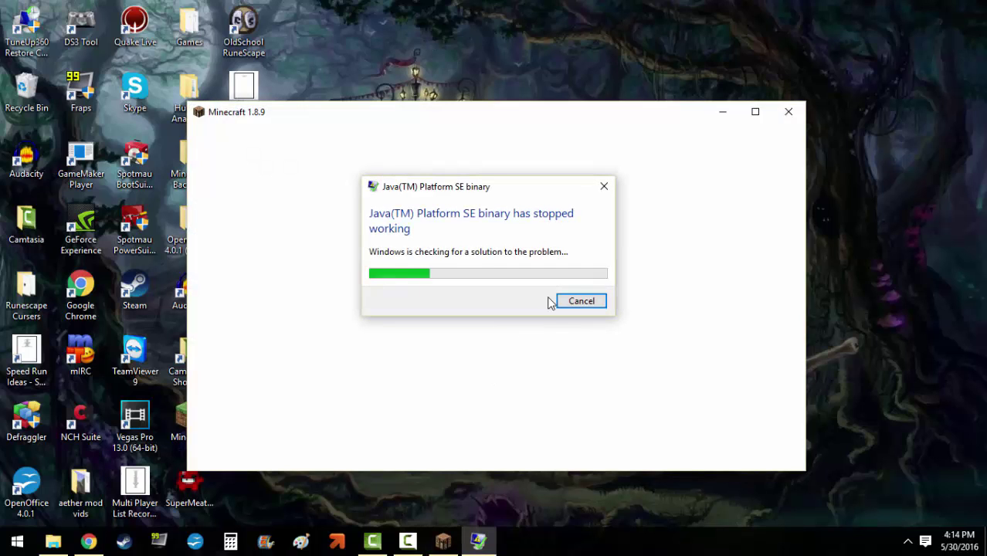
Step: Dismiss the Java crash message twice and relaunch until the Forge title screen loads
{"action": "left_click", "coordinate": [570, 304]}
{"action": "left_click", "coordinate": [517, 473]}
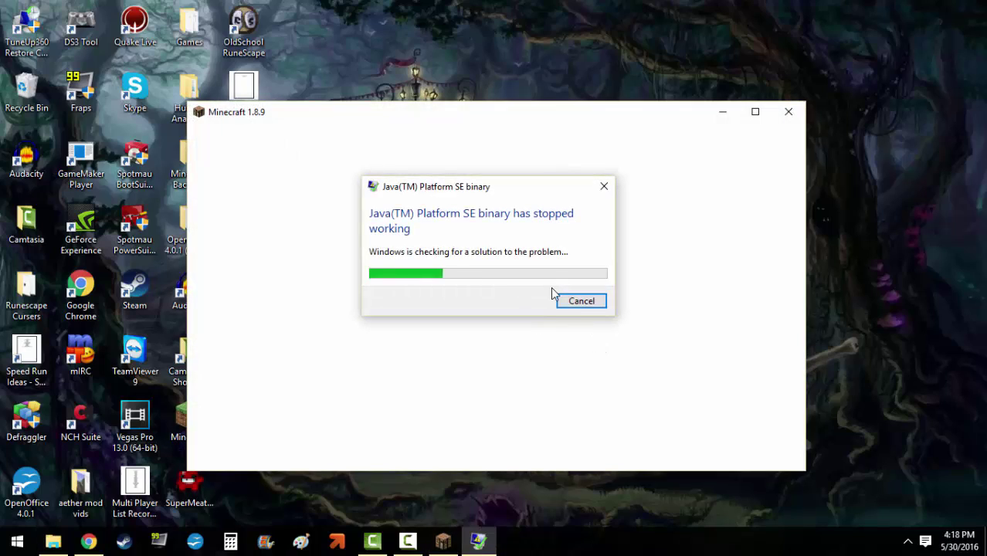
{"action": "left_click", "coordinate": [569, 300]}
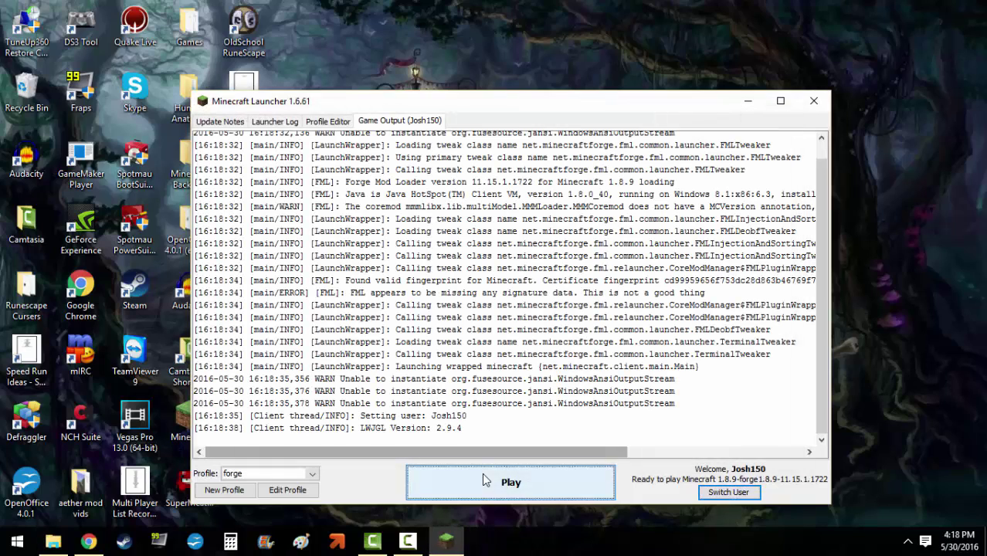
{"action": "left_click", "coordinate": [482, 473]}
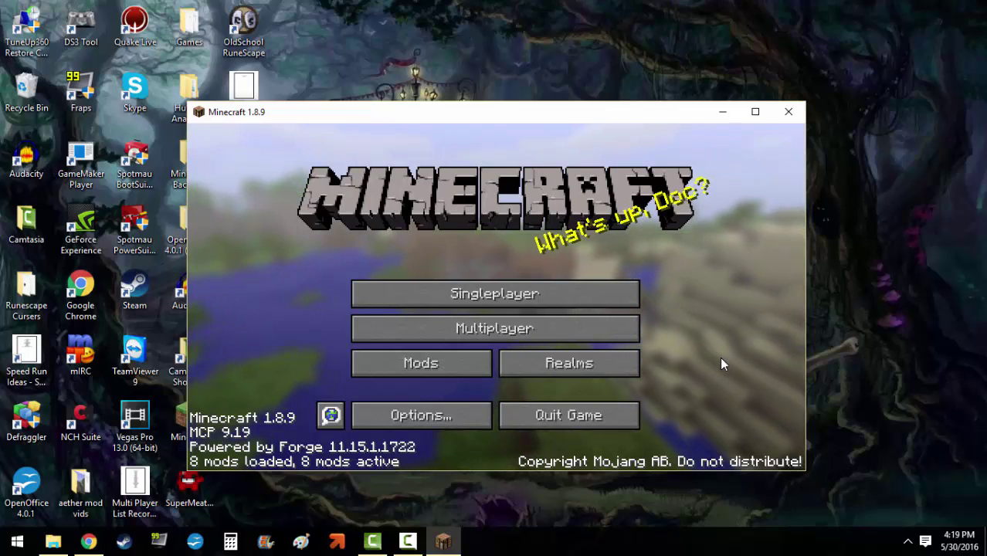
{"action": "left_click", "coordinate": [494, 296]}
{"action": "left_click", "coordinate": [482, 267]}
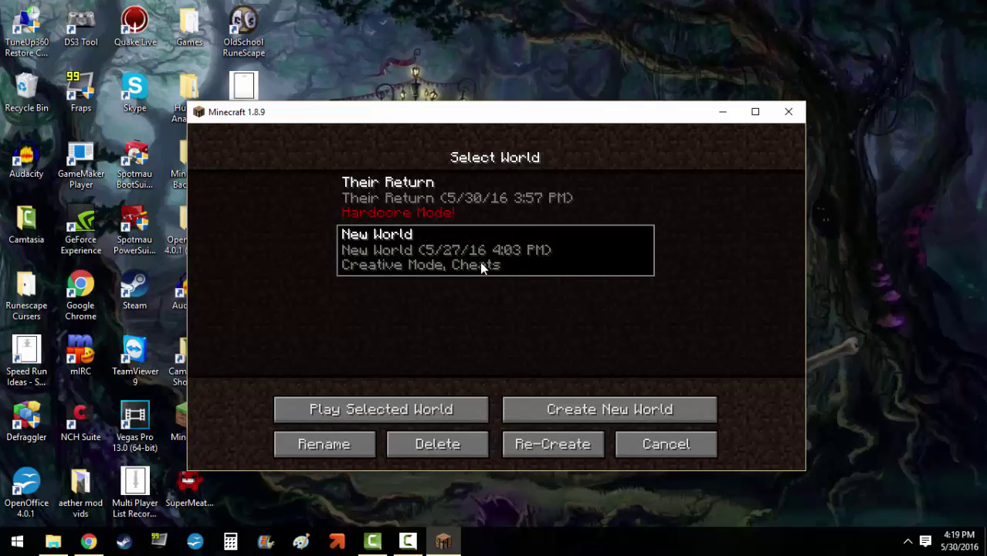
{"action": "double_click", "coordinate": [456, 261]}
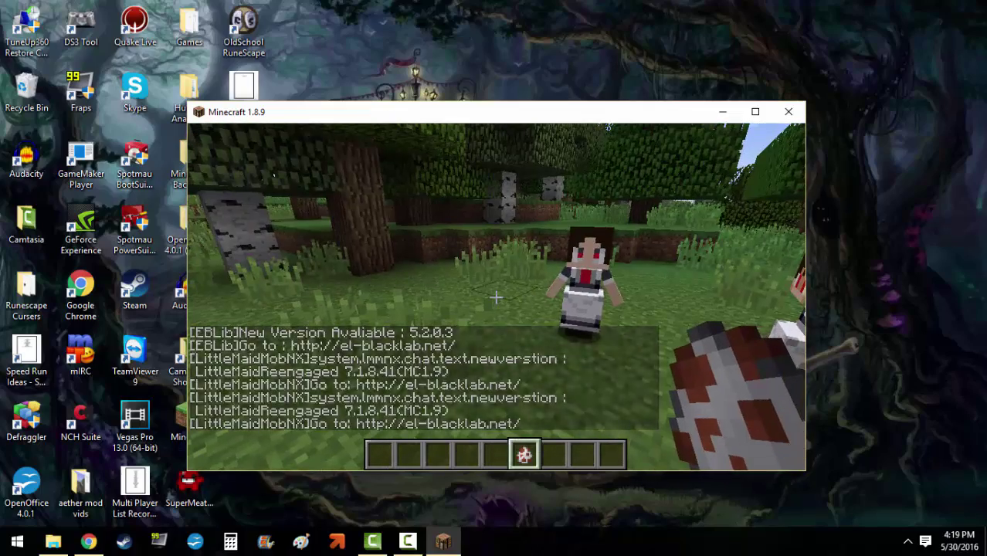
{"action": "key", "text": "Escape"}
{"action": "left_click", "coordinate": [440, 369]}
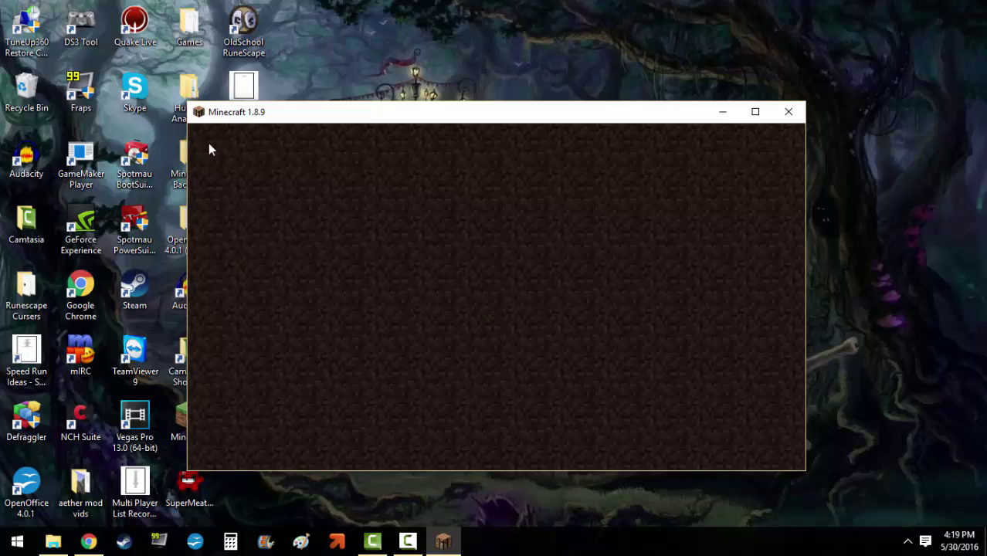